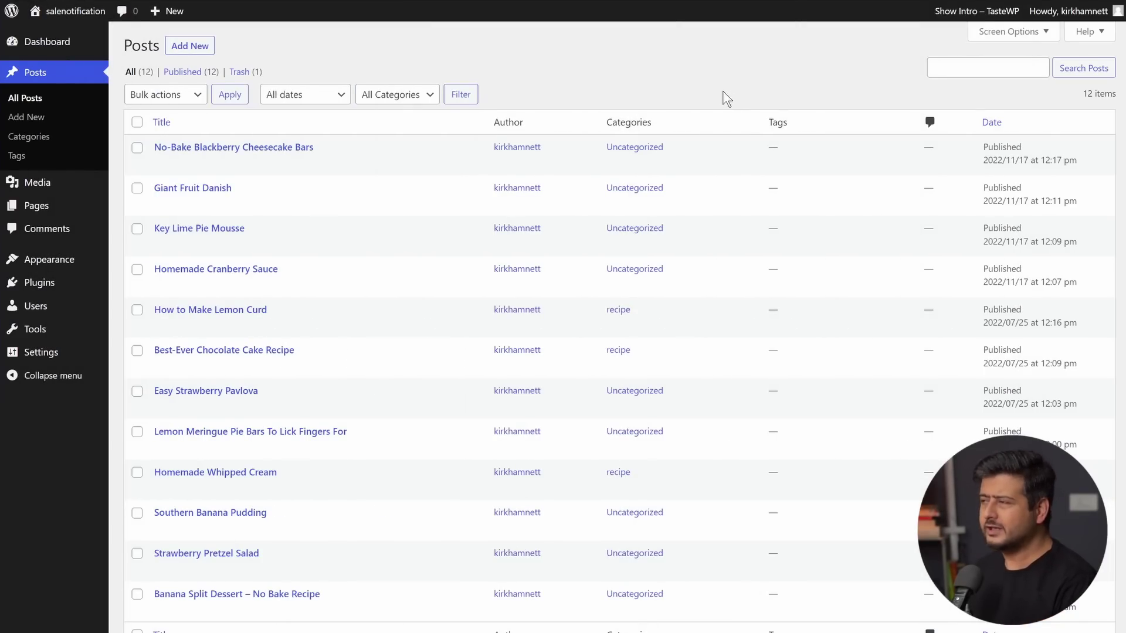
Open the No-Bake Blackberry Cheesecake Bars and chocolate cake post editors in new tabs
scroll(675, 135, "down", 3)
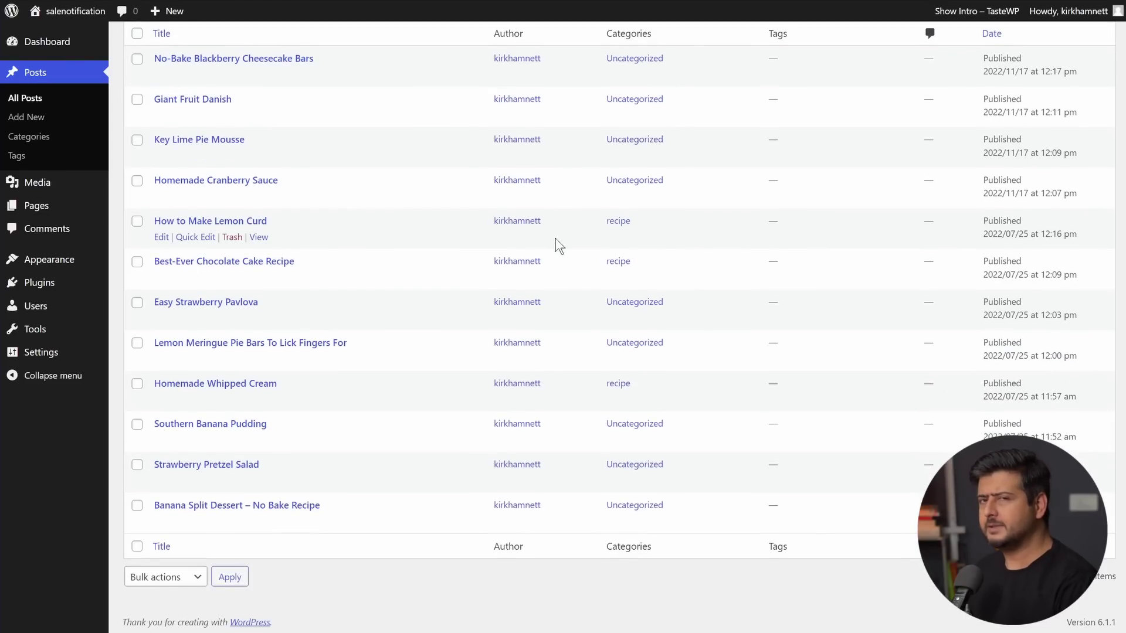
scroll(555, 238, "up", 2)
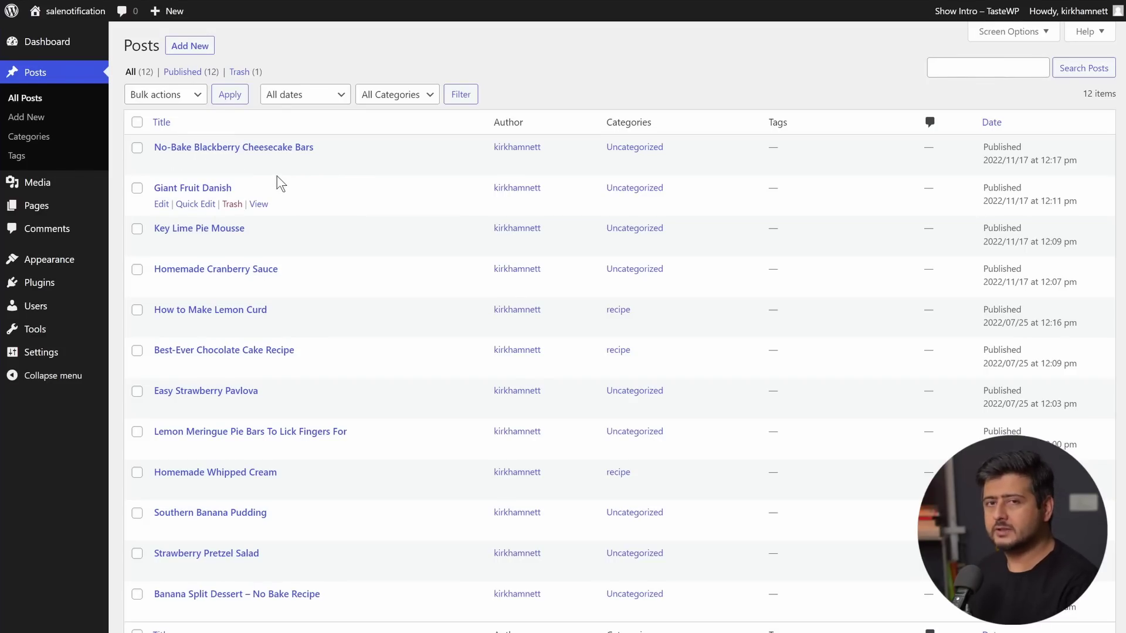
right_click(161, 163)
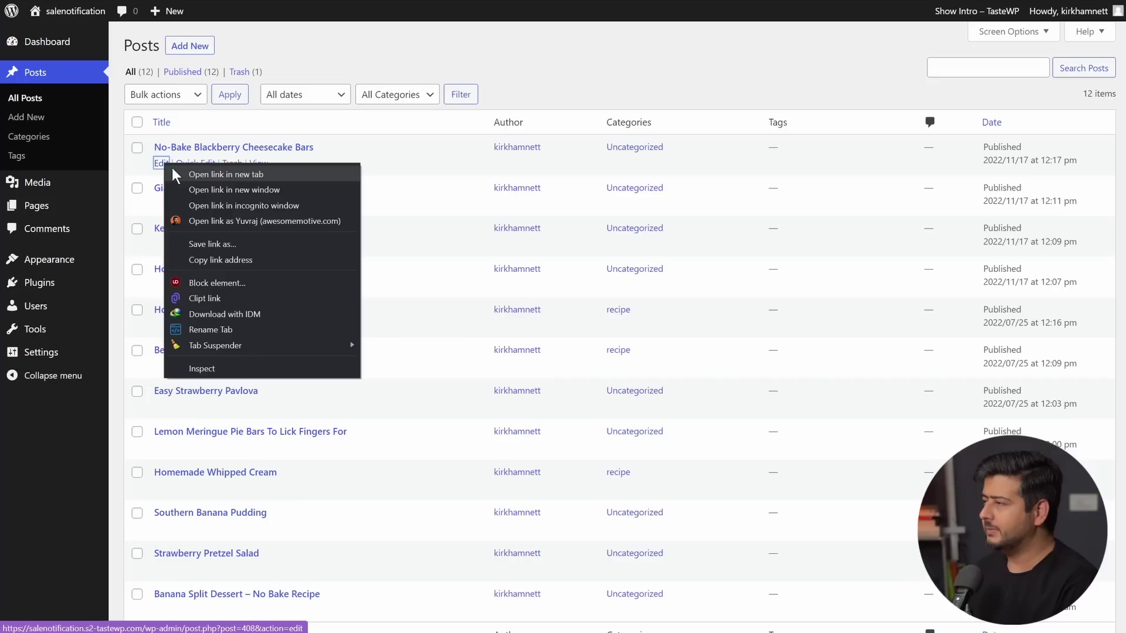
left_click(182, 174)
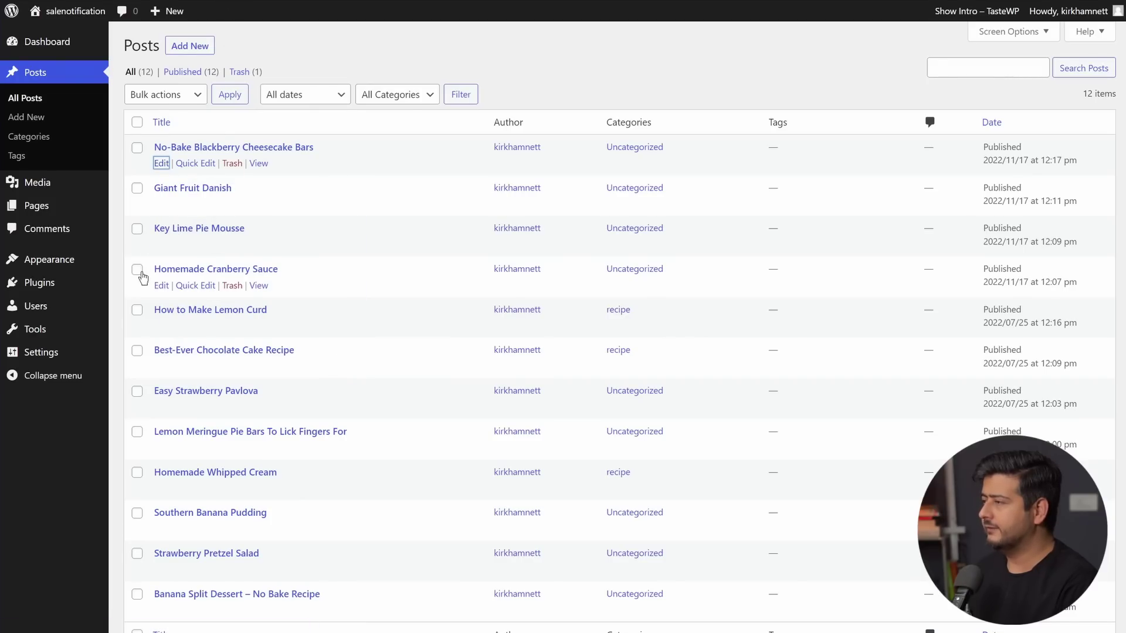
right_click(161, 368)
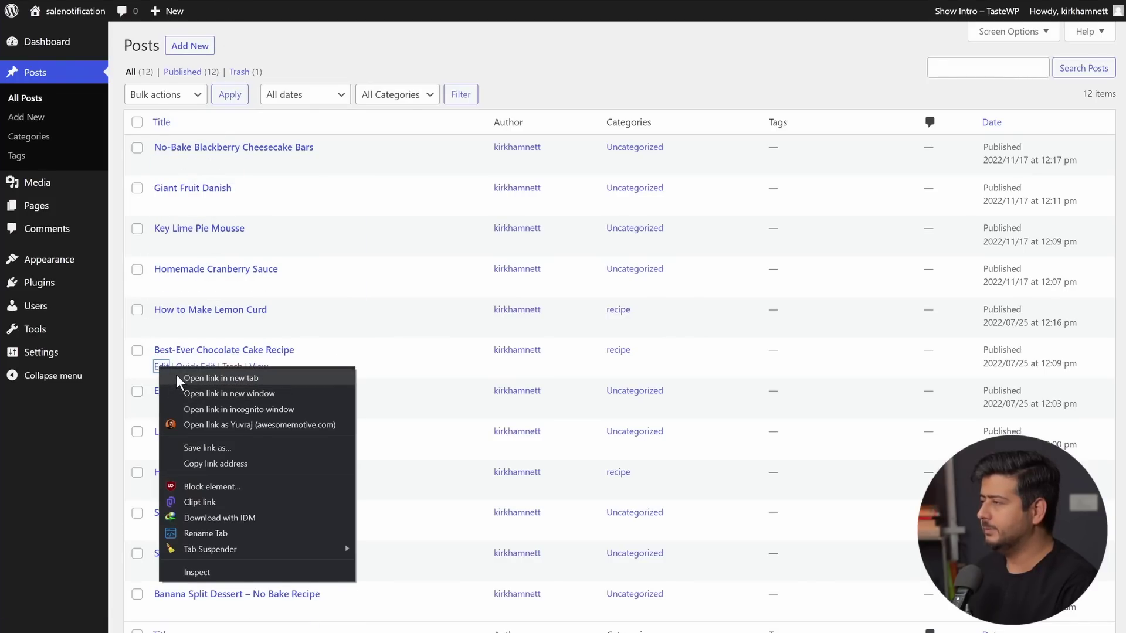
left_click(182, 378)
Review the plain-text related-recipe lists at the end of the cheesecake bars and chocolate cake posts
left_click(398, 2)
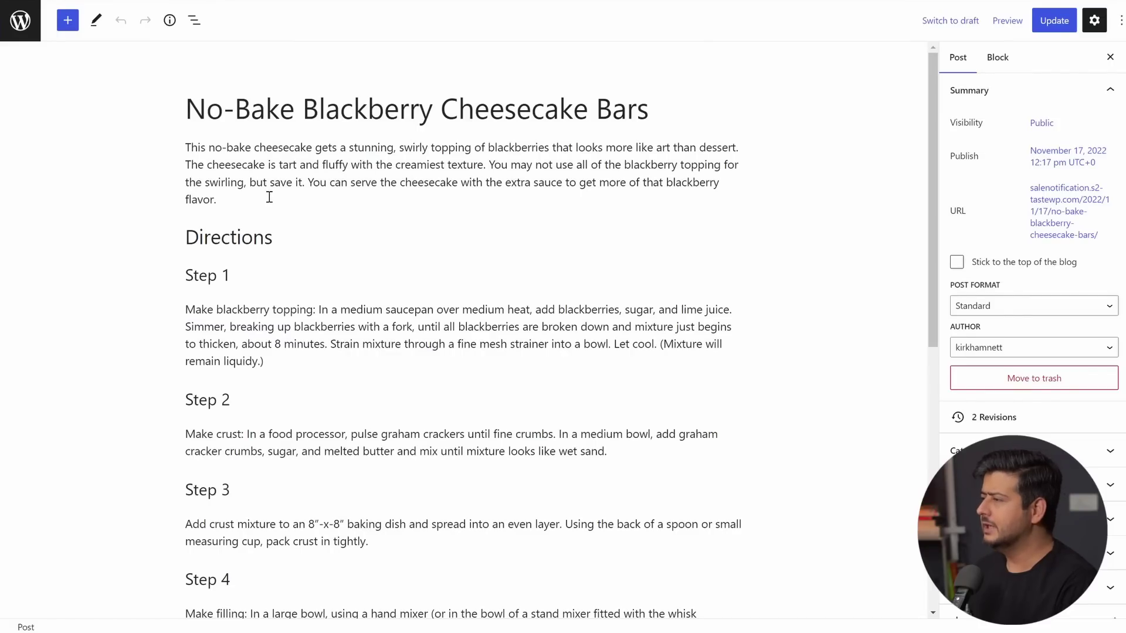
scroll(269, 197, "down", 8)
scroll(237, 200, "up", 8)
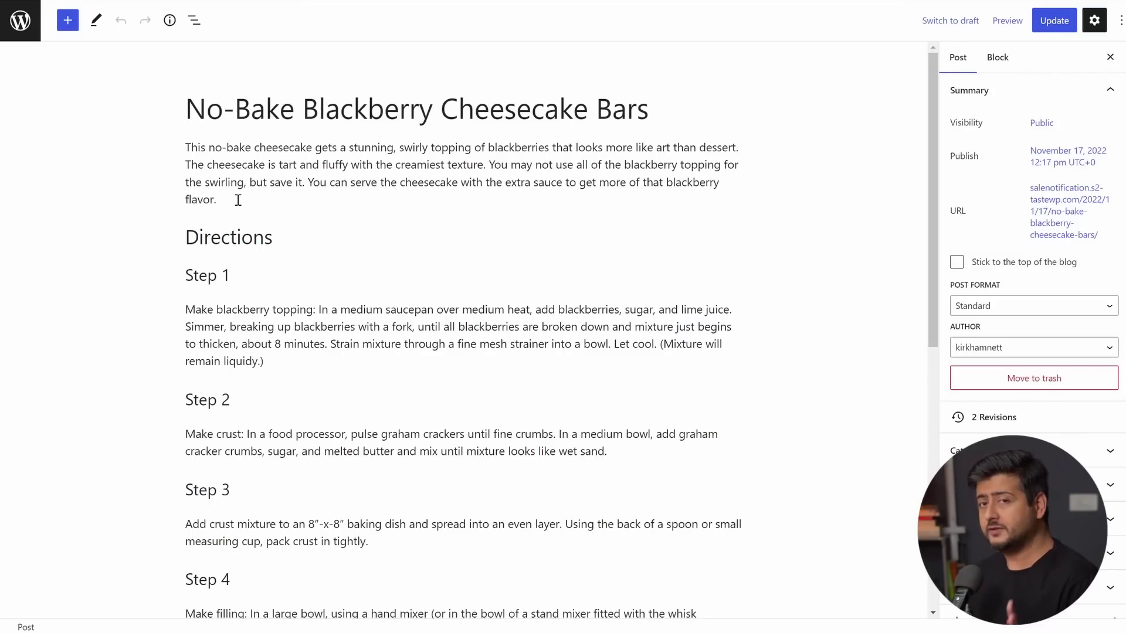
scroll(239, 200, "down", 8)
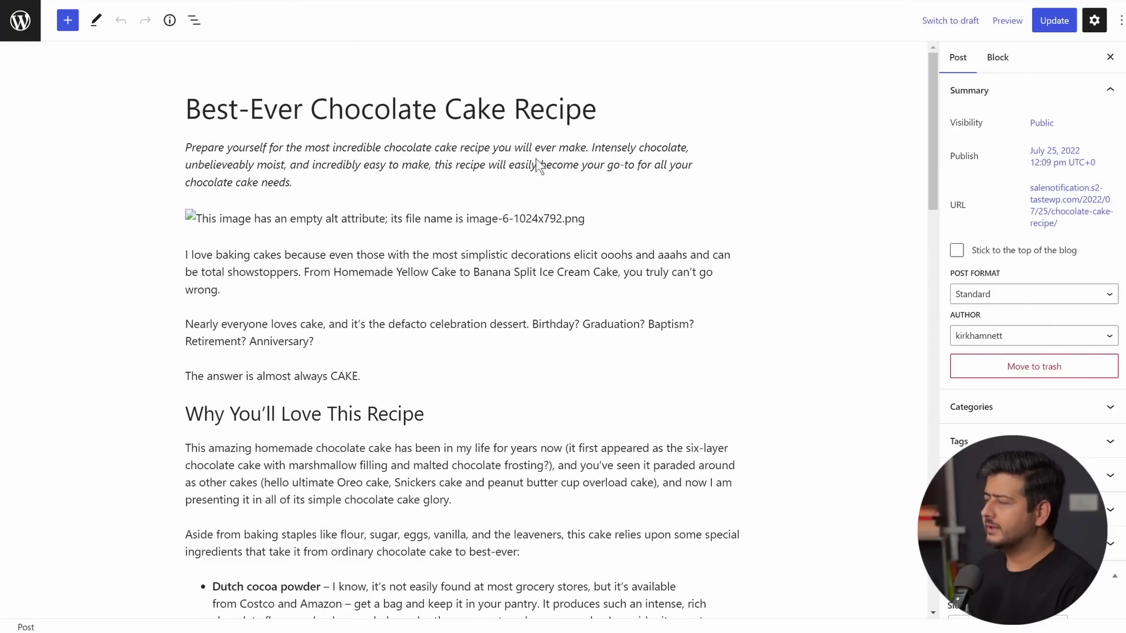
scroll(293, 242, "down", 20)
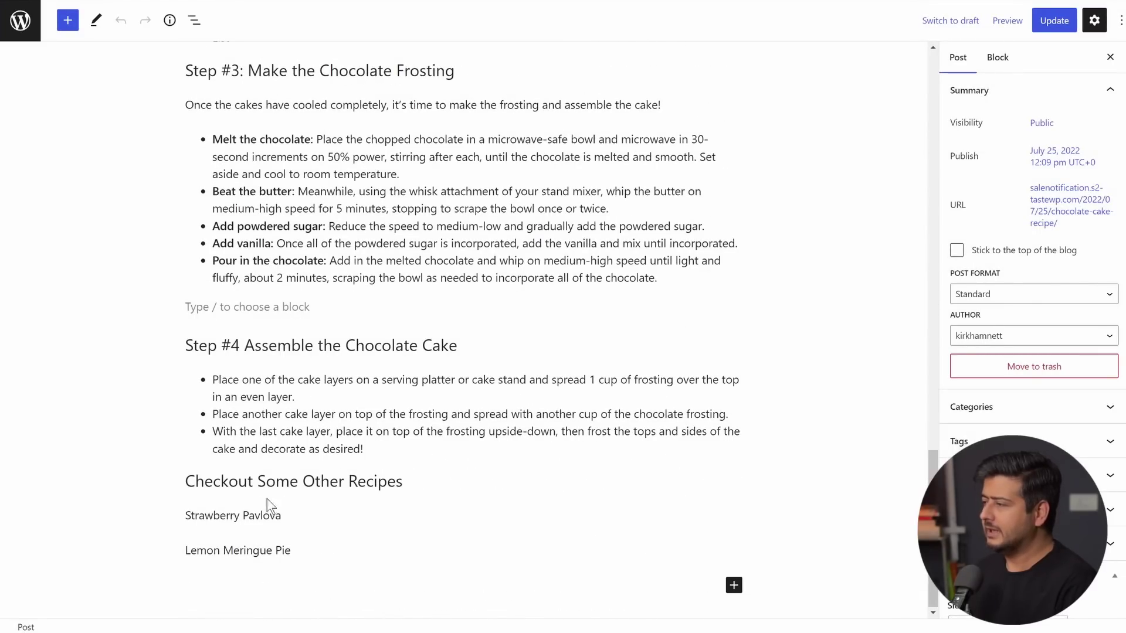
mouse_move(308, 538)
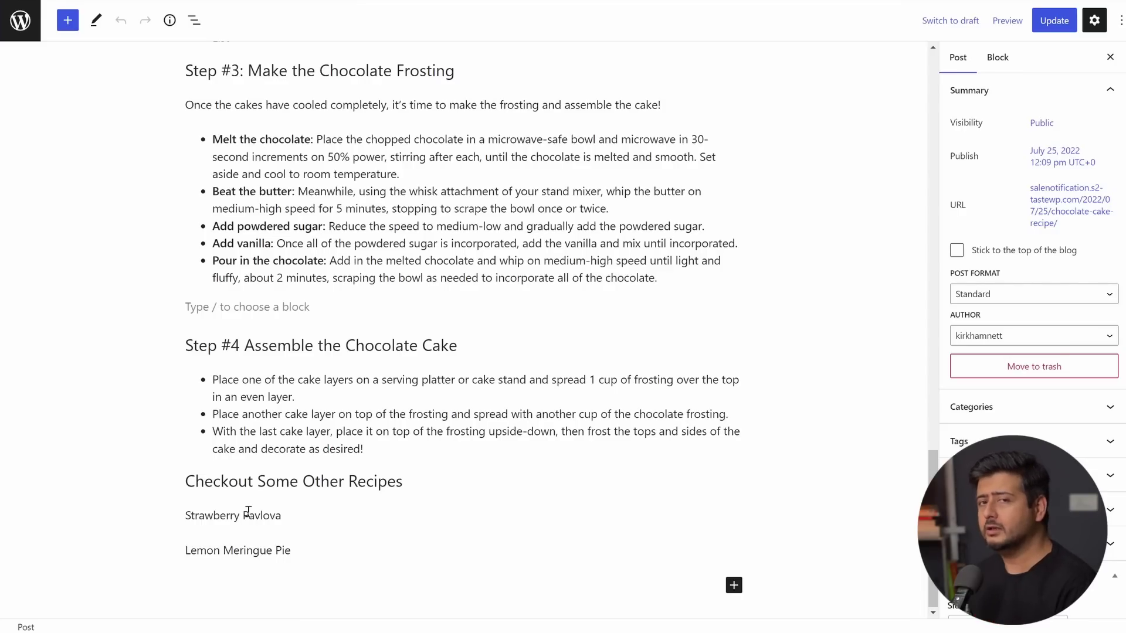
scroll(262, 495, "up", 20)
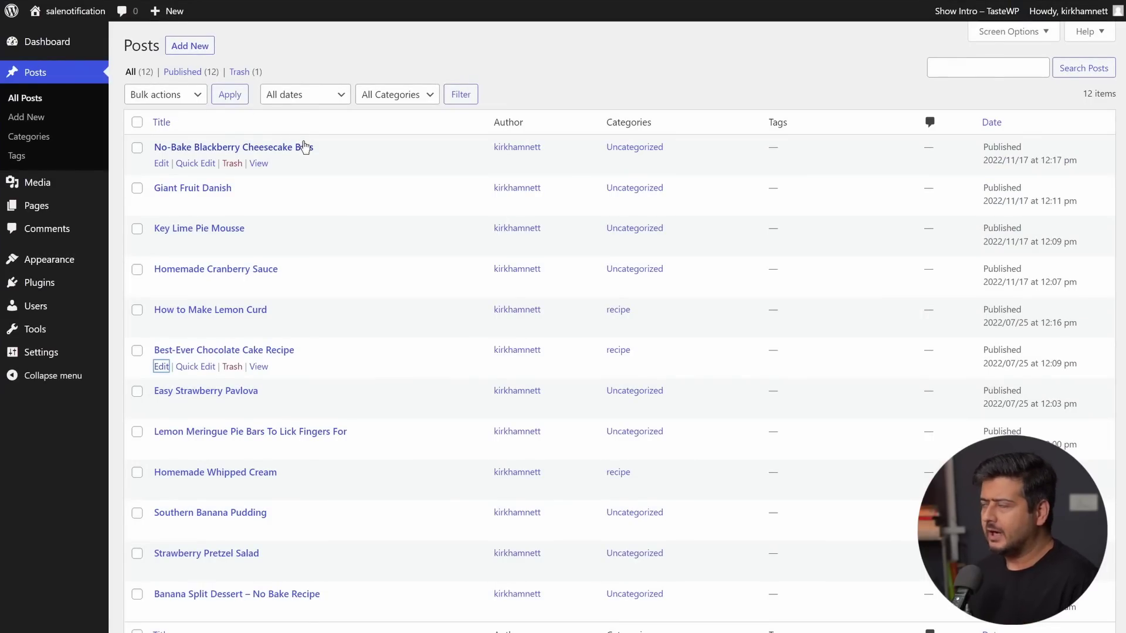
left_click(305, 147)
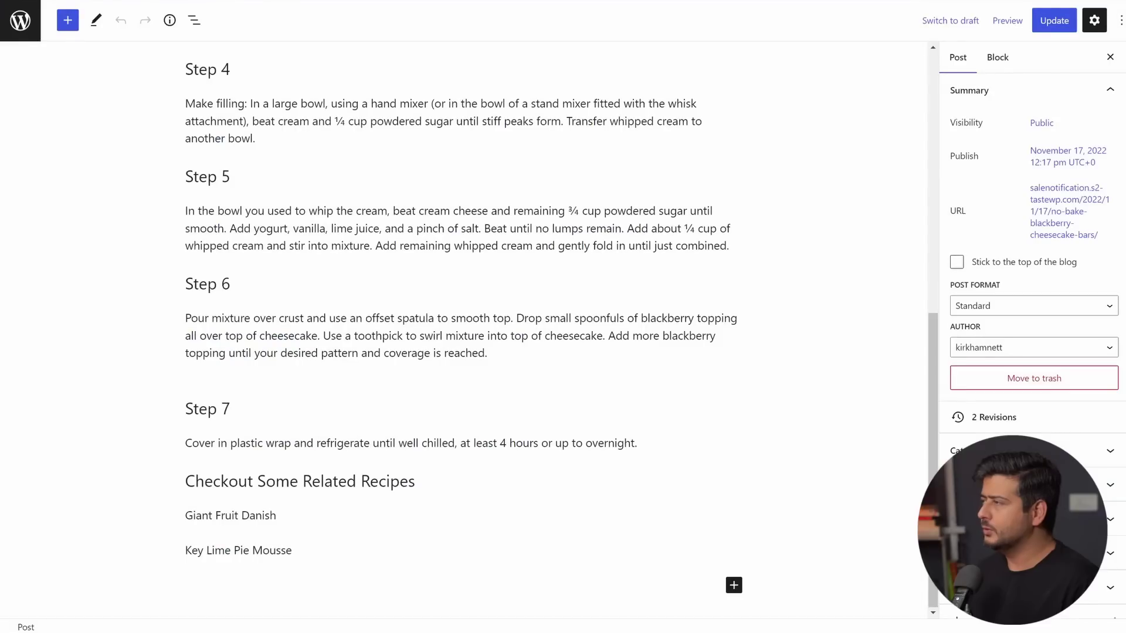
scroll(420, 279, "up", 9)
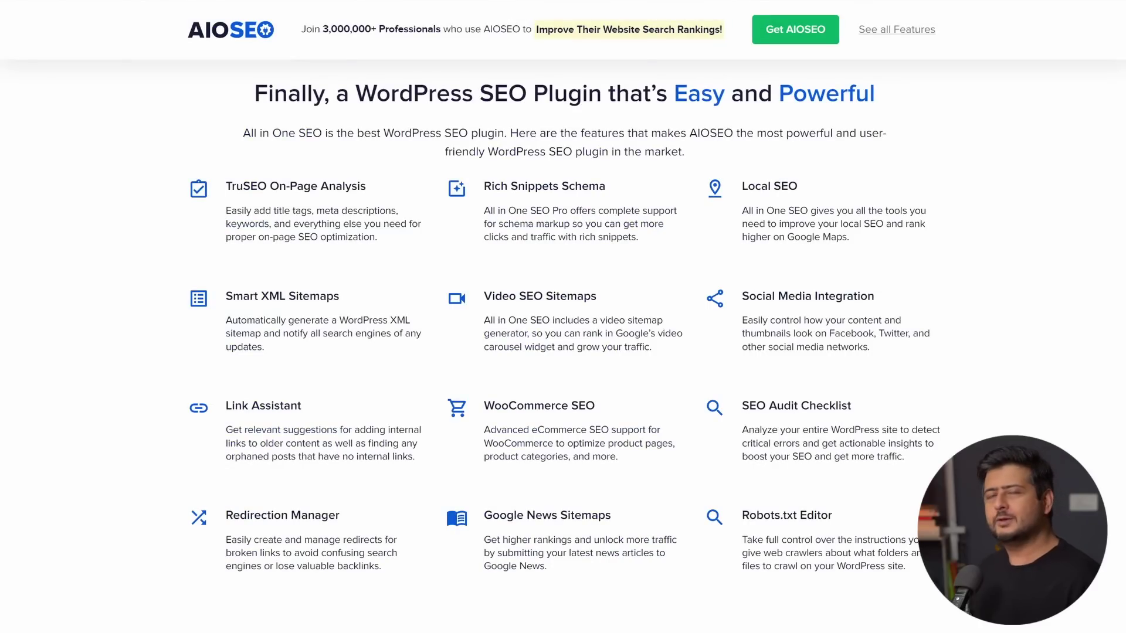
scroll(469, 308, "up", 10)
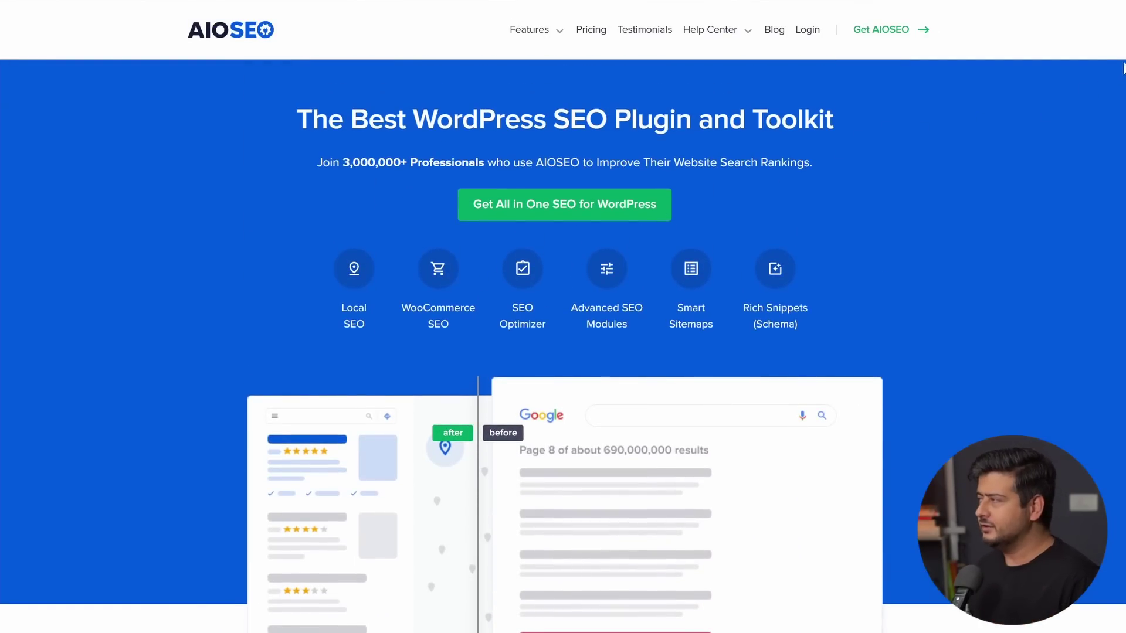
scroll(724, 170, "down", 10)
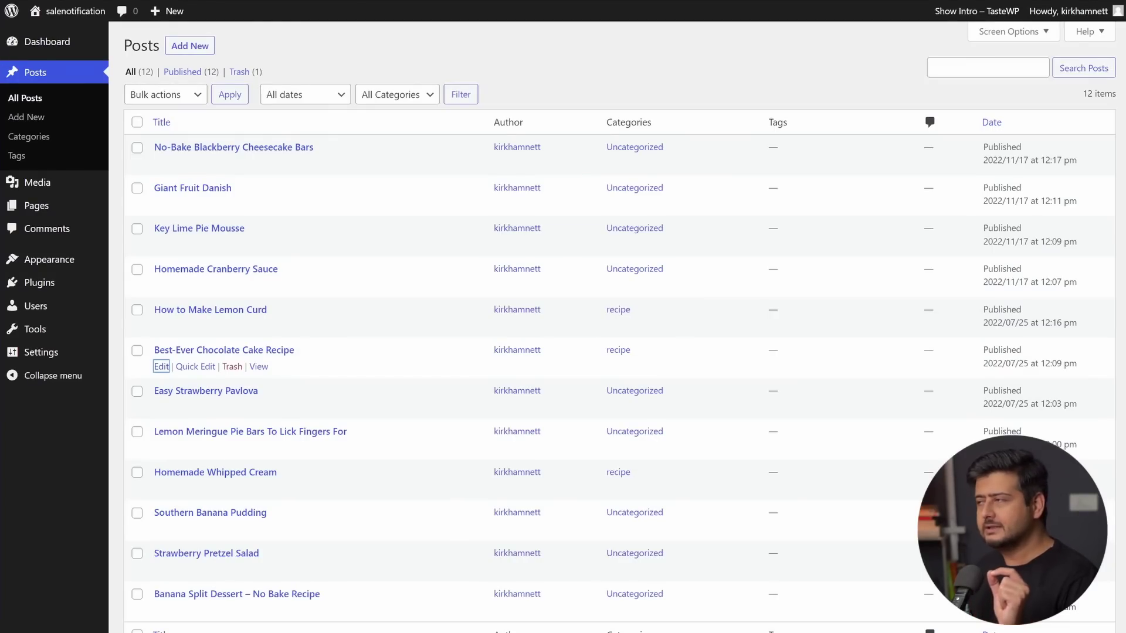
Upload aioseo-pro-v4.2.7.1.zip through Plugins > Add New and install it
mouse_move(85, 289)
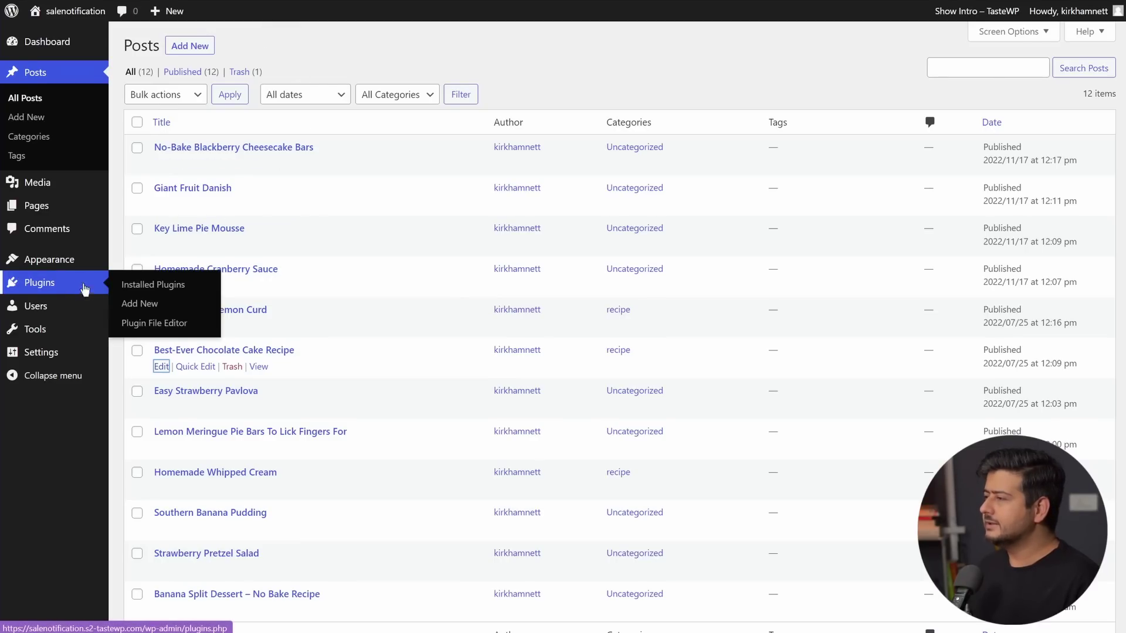
left_click(140, 304)
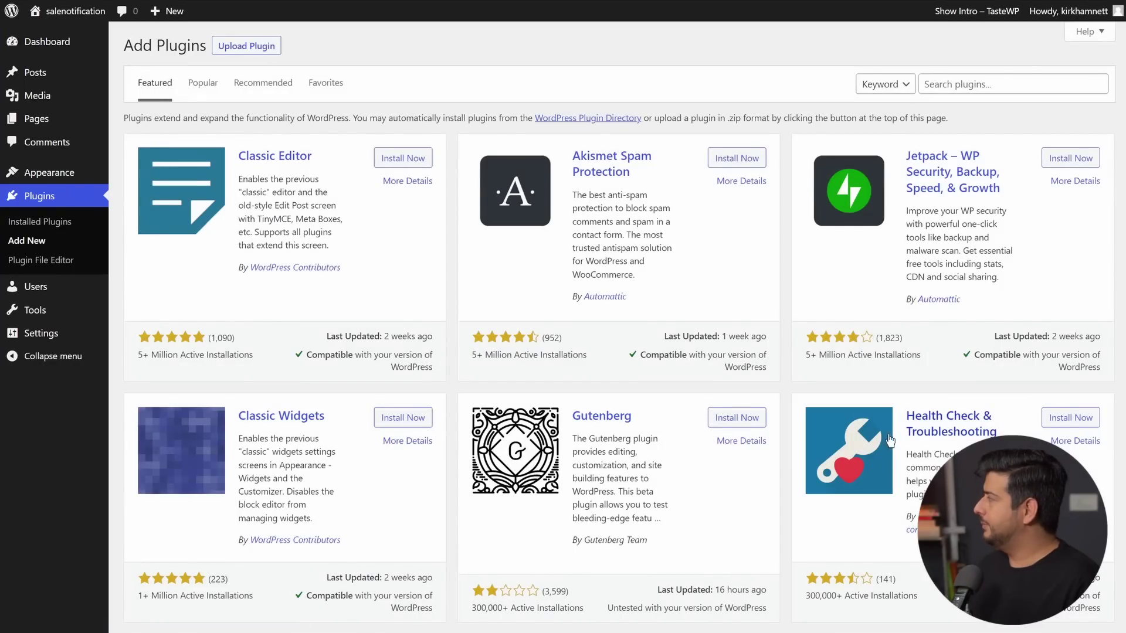
left_click(218, 50)
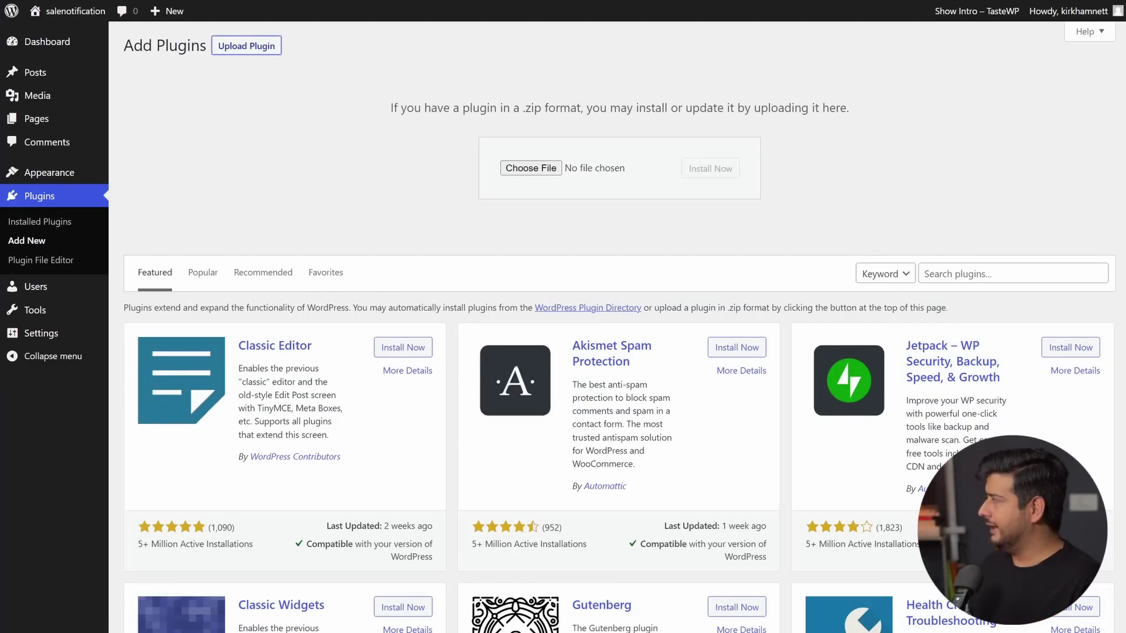
left_click_drag(733, 150, 581, 167)
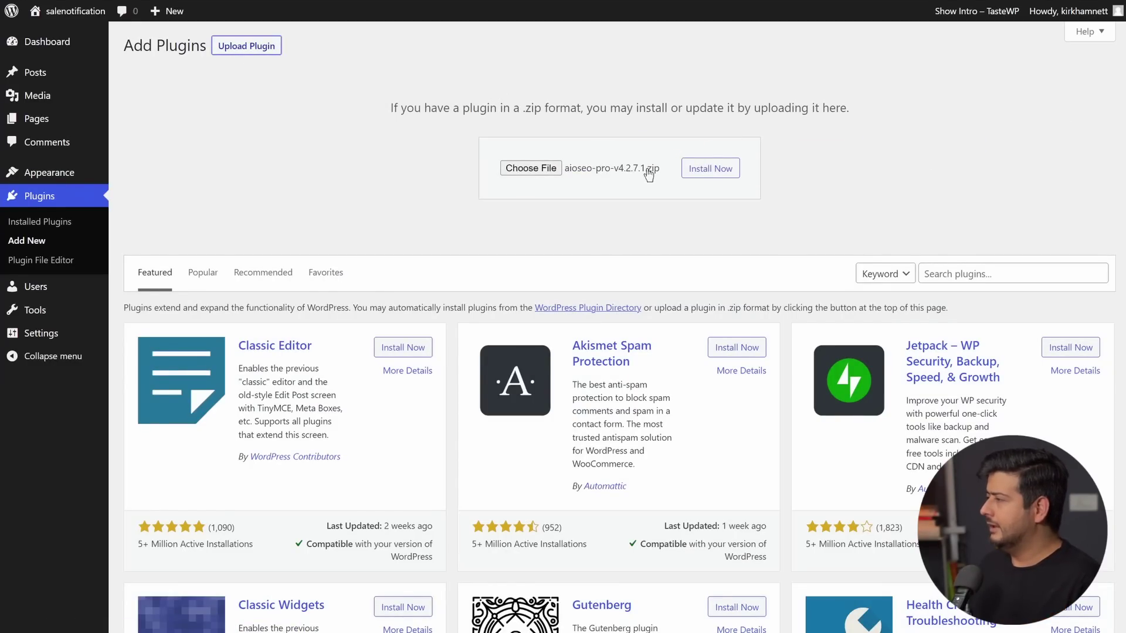
left_click(706, 171)
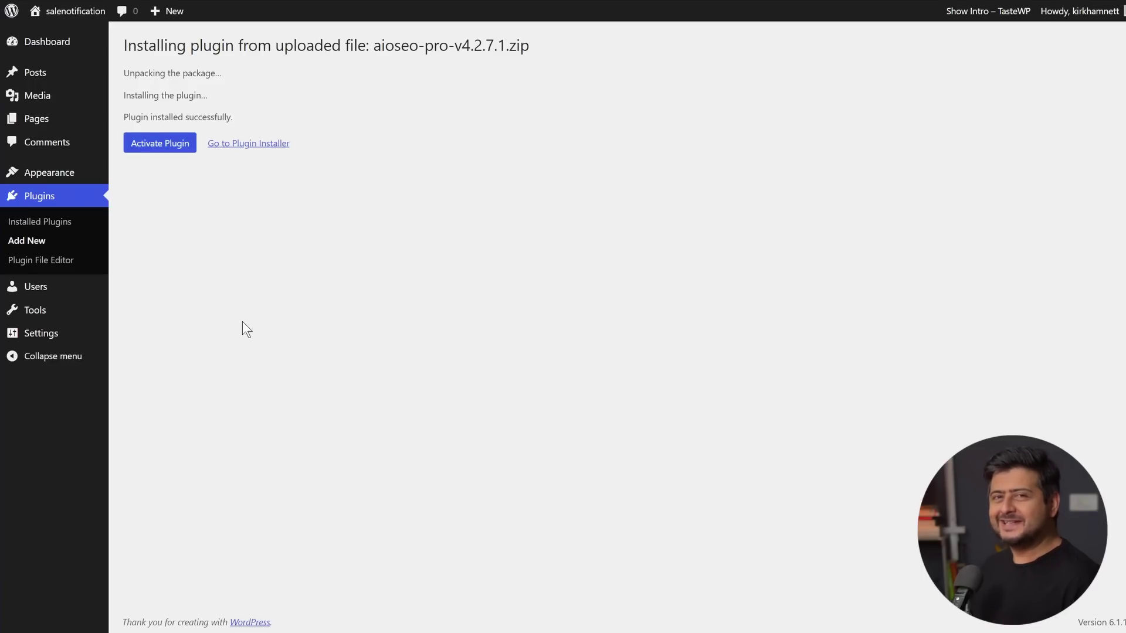
Activate All in One SEO Pro and view its sidebar submenu with Link Assistant
left_click(163, 146)
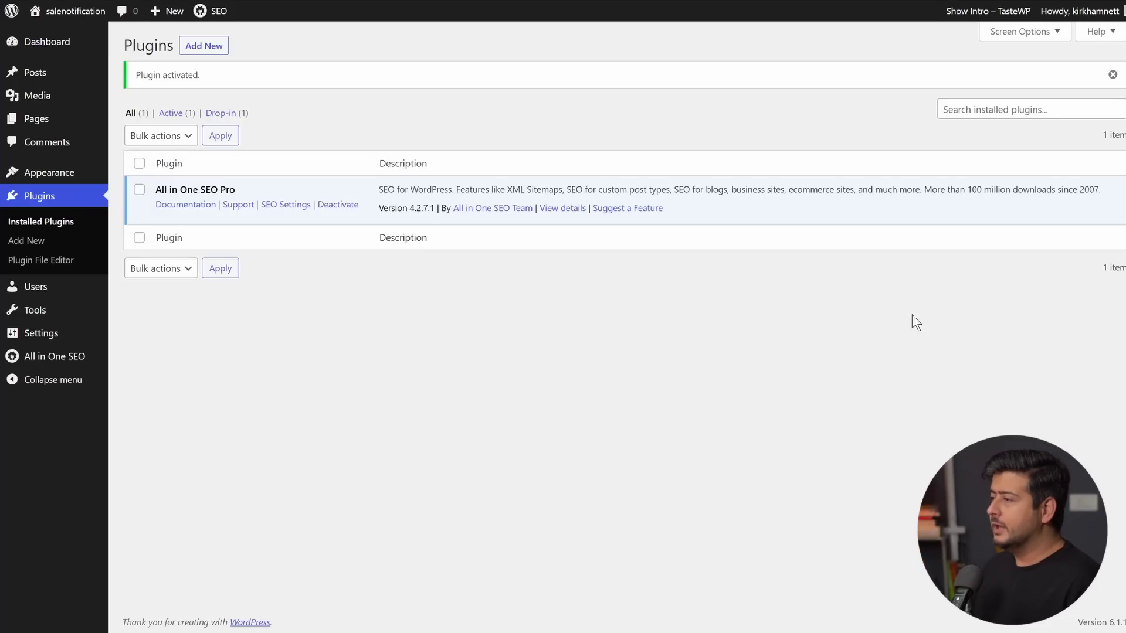
mouse_move(38, 360)
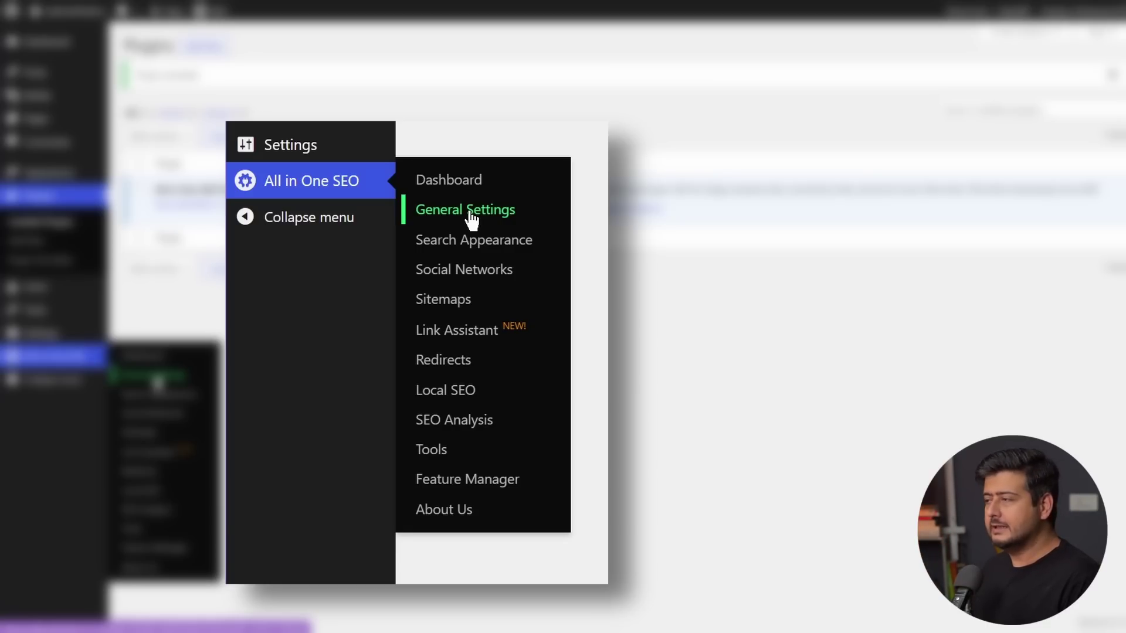
Turn on Link Assistant and check its overview: 19 posts crawled, 19 orphaned, 0 links
left_click(451, 337)
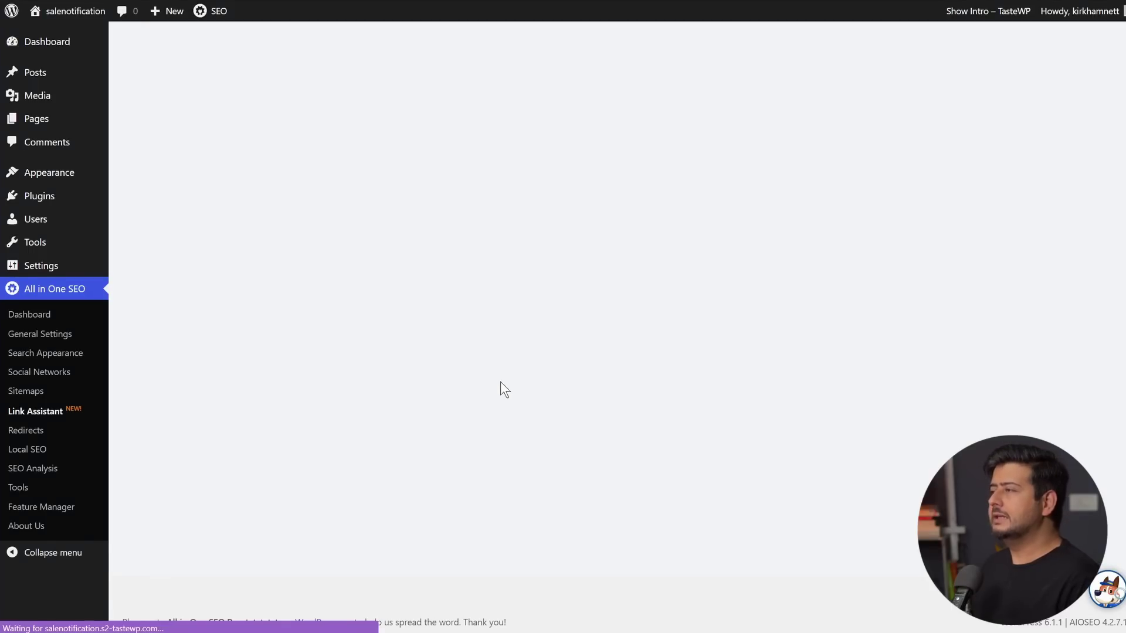
scroll(526, 328, "down", 2)
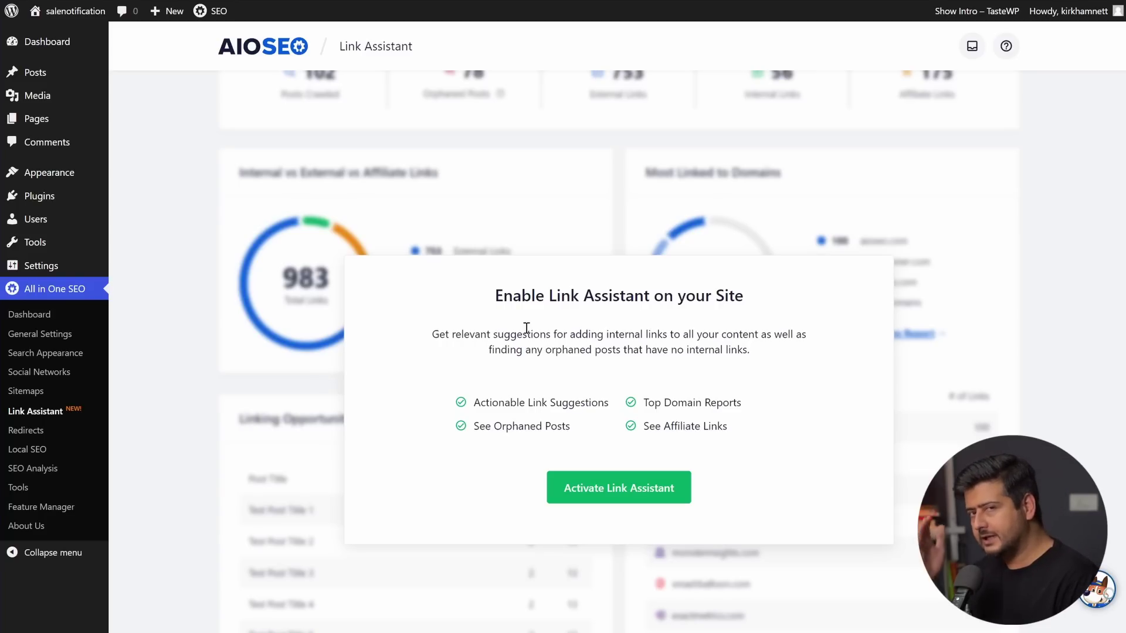
left_click(625, 496)
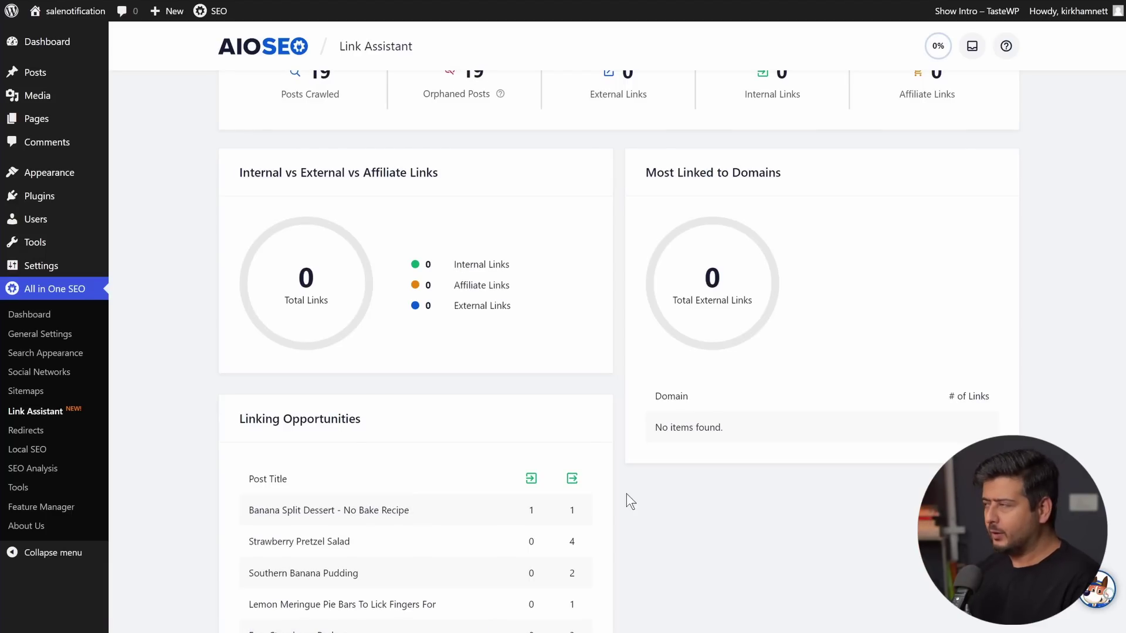
scroll(627, 494, "up", 2)
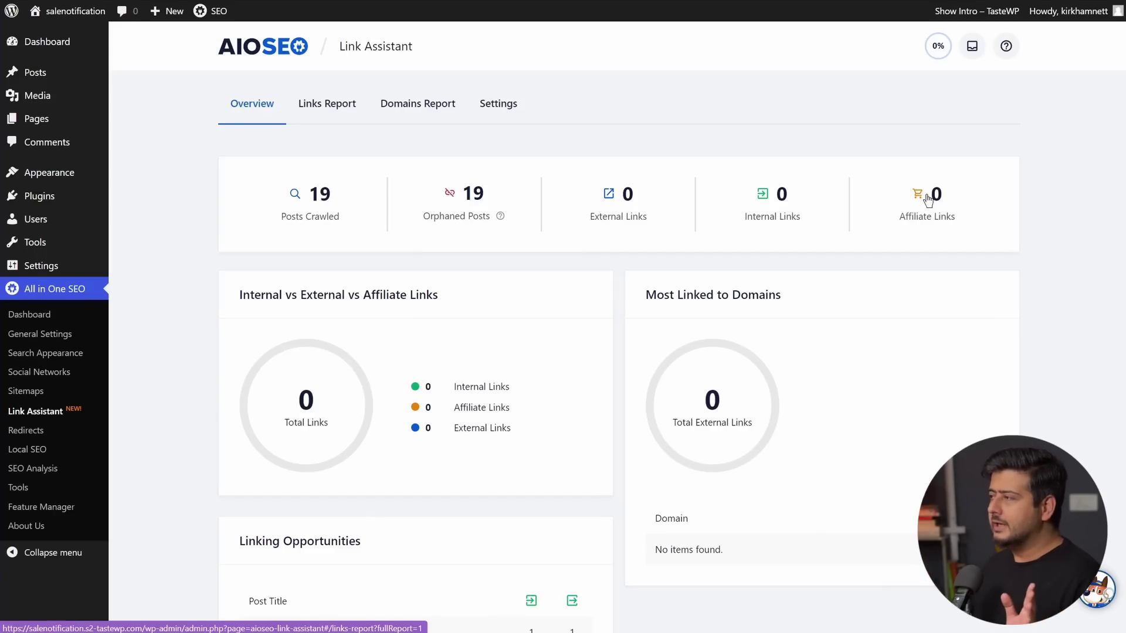
Open the Links Report and review the Suggestions column across all 19 posts
left_click(309, 105)
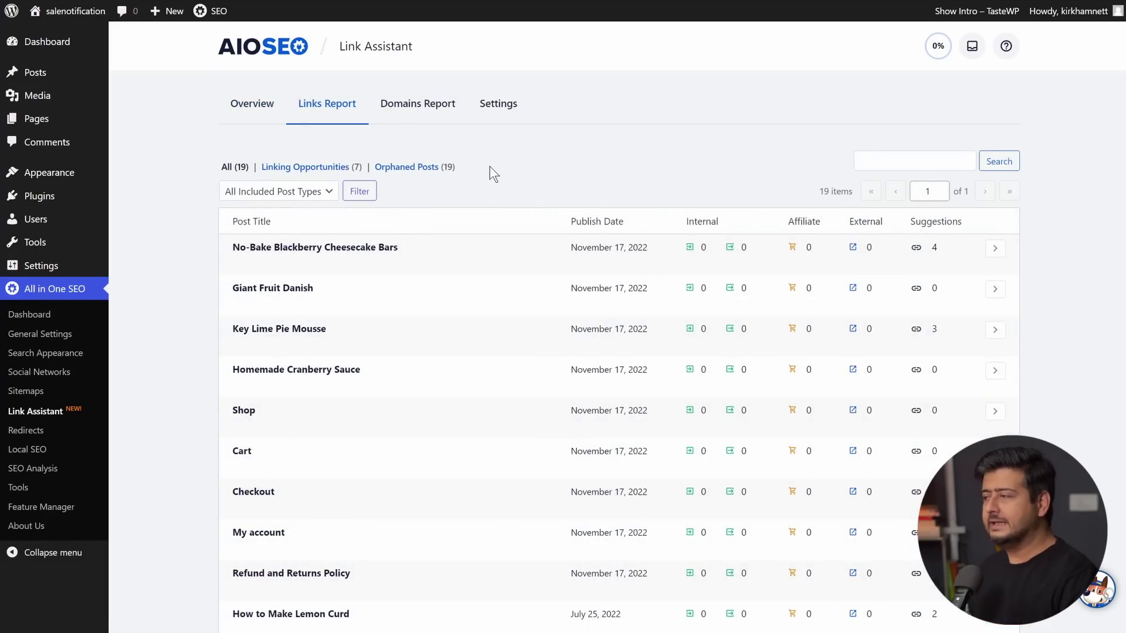
scroll(512, 210, "down", 9)
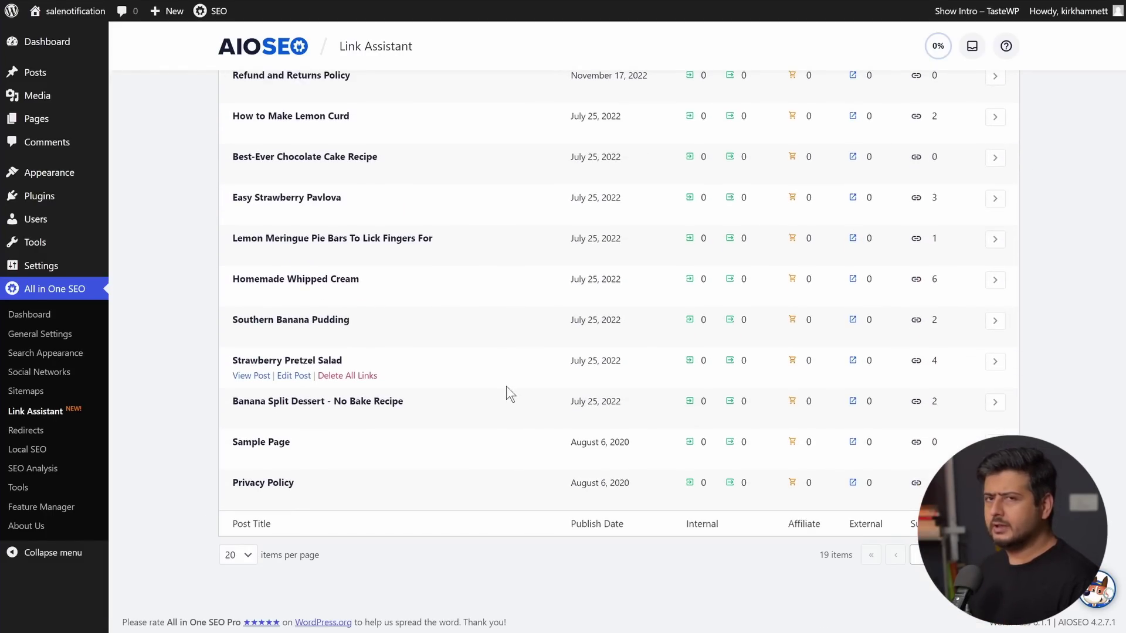
scroll(506, 387, "up", 9)
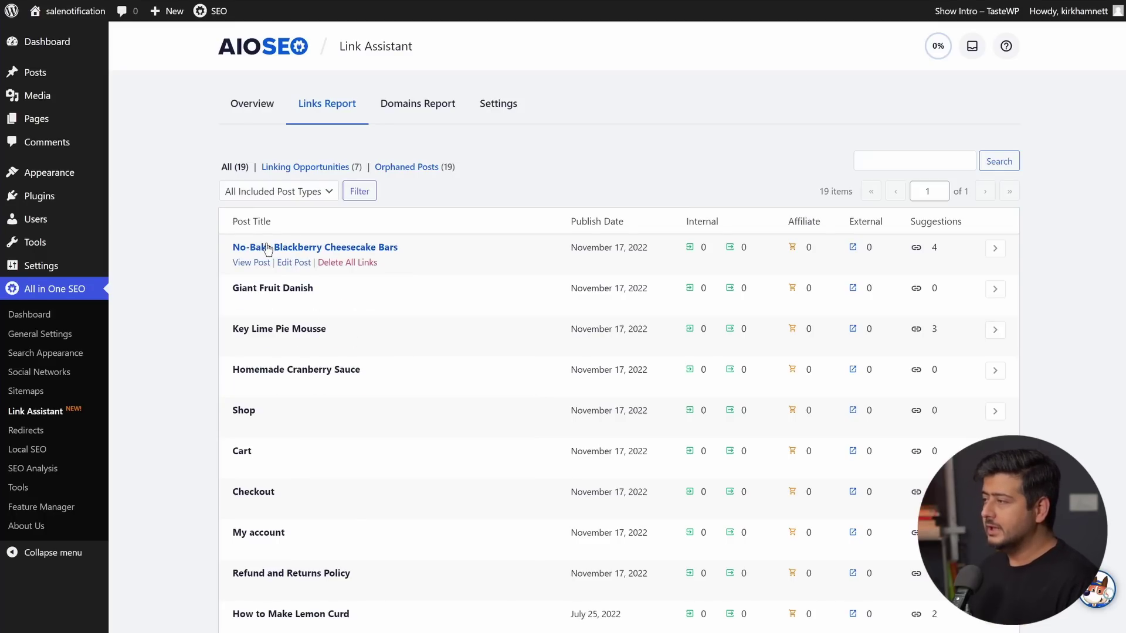
scroll(266, 298, "down", 8)
scroll(283, 380, "up", 8)
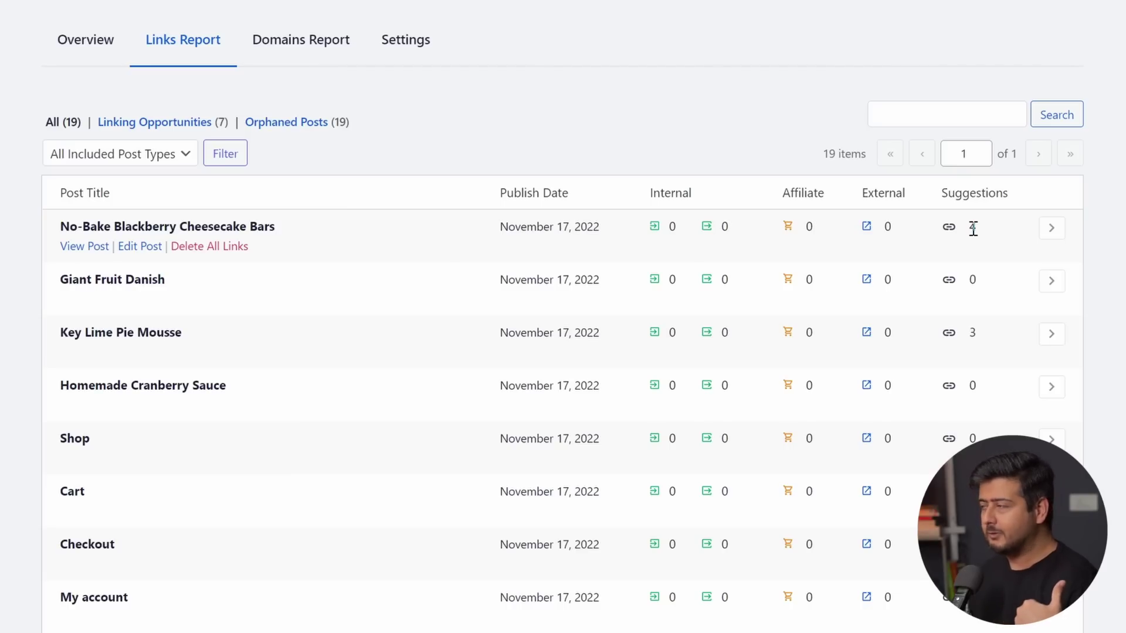
scroll(950, 231, "down", 2)
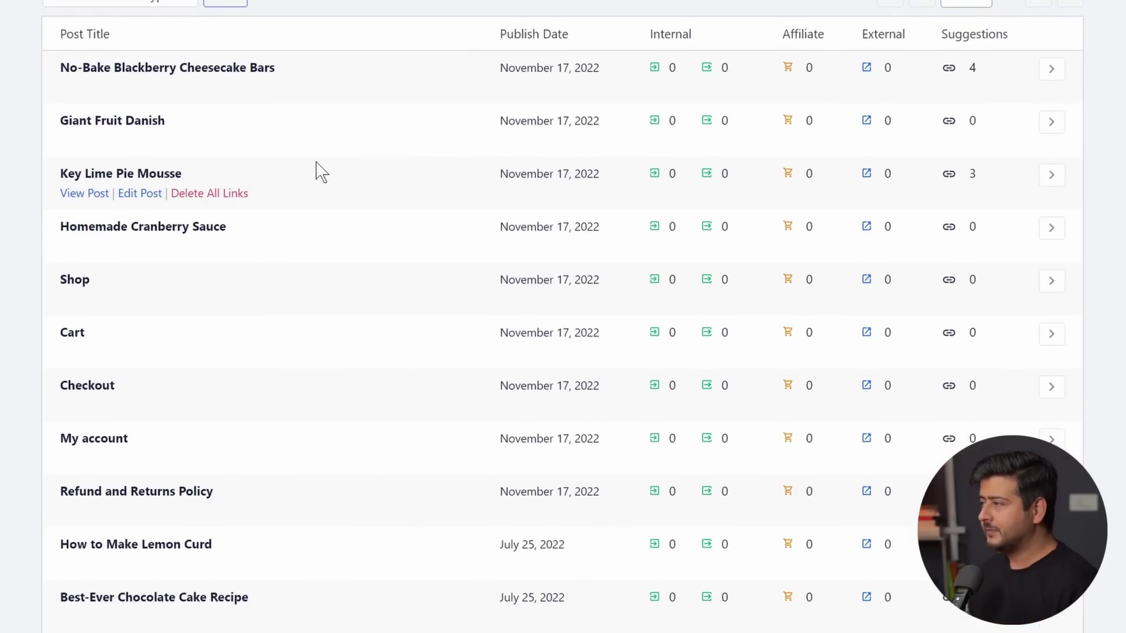
scroll(1002, 383, "down", 2)
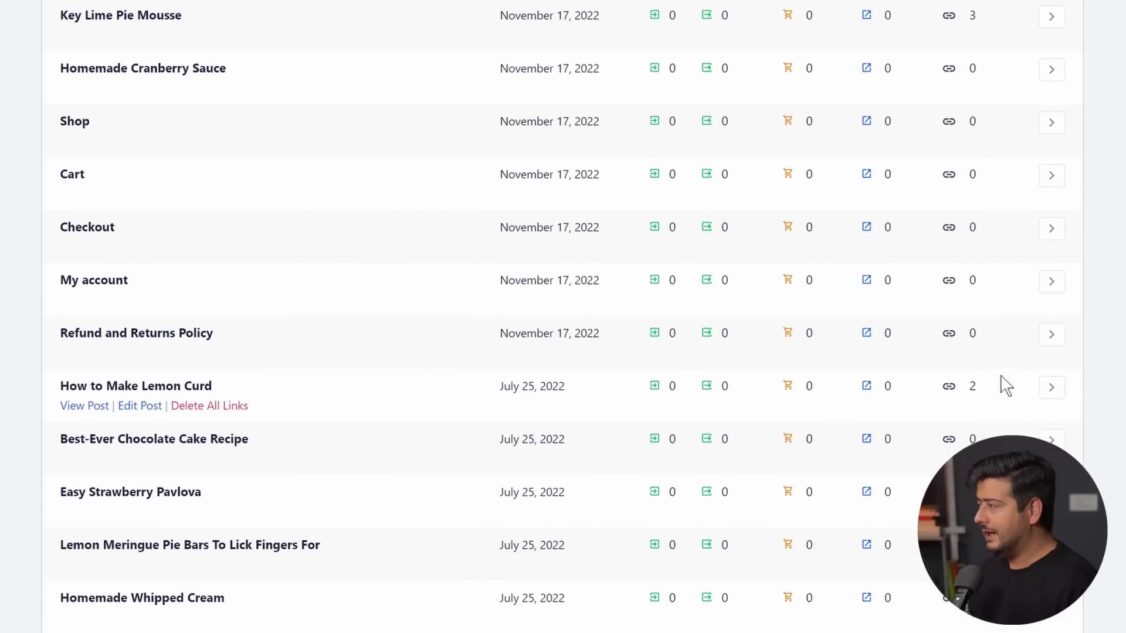
scroll(645, 475, "down", 2)
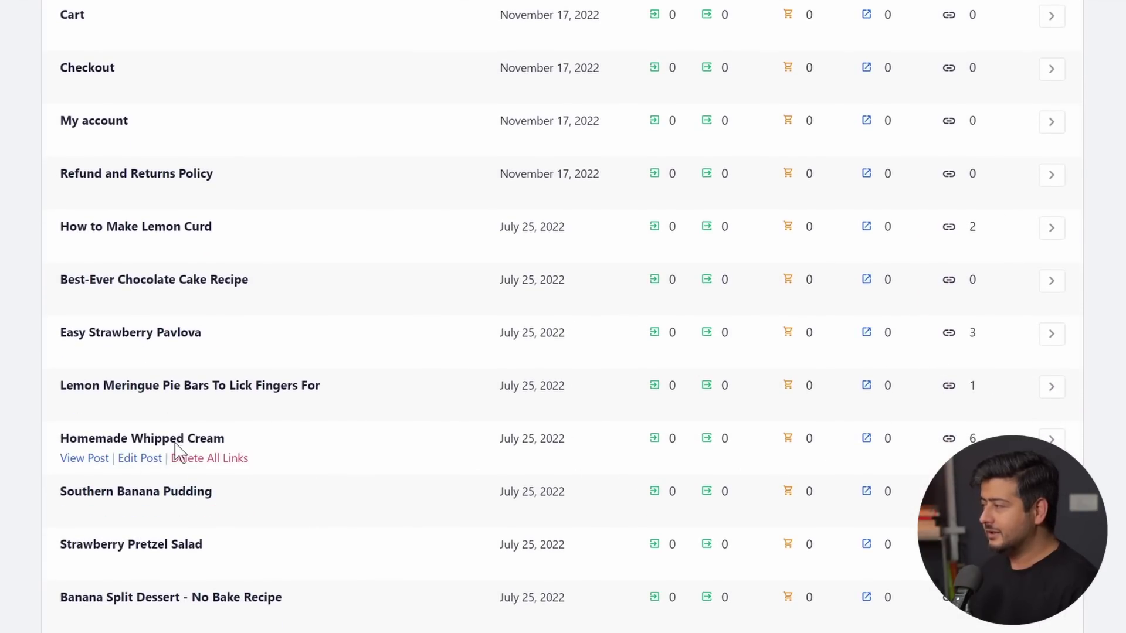
scroll(563, 499, "down", 2)
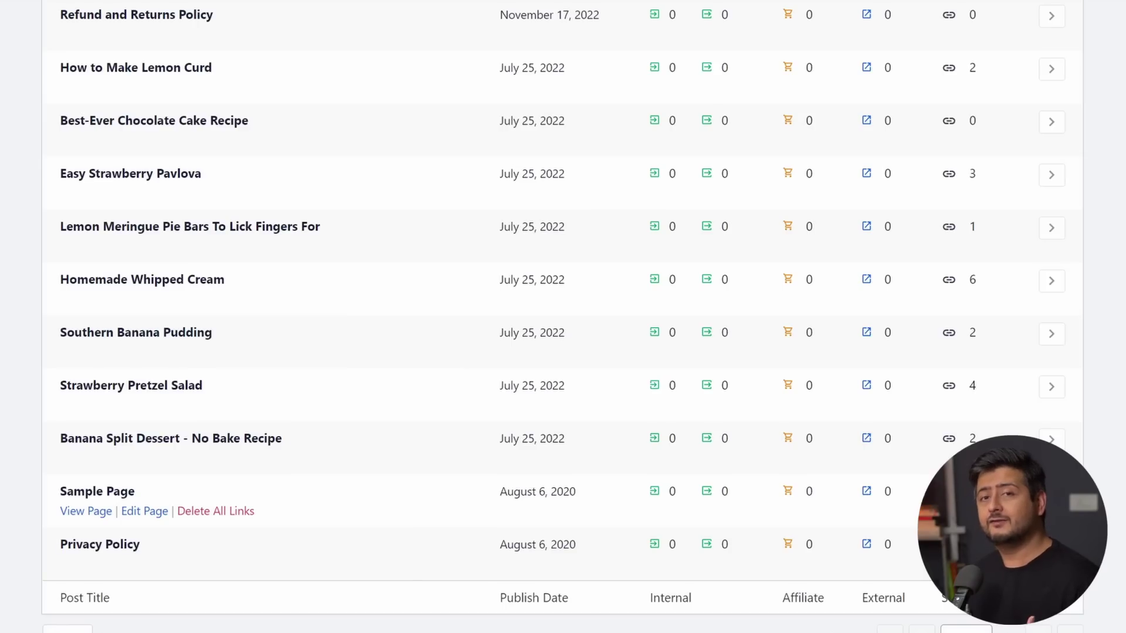
scroll(1073, 422, "up", 10)
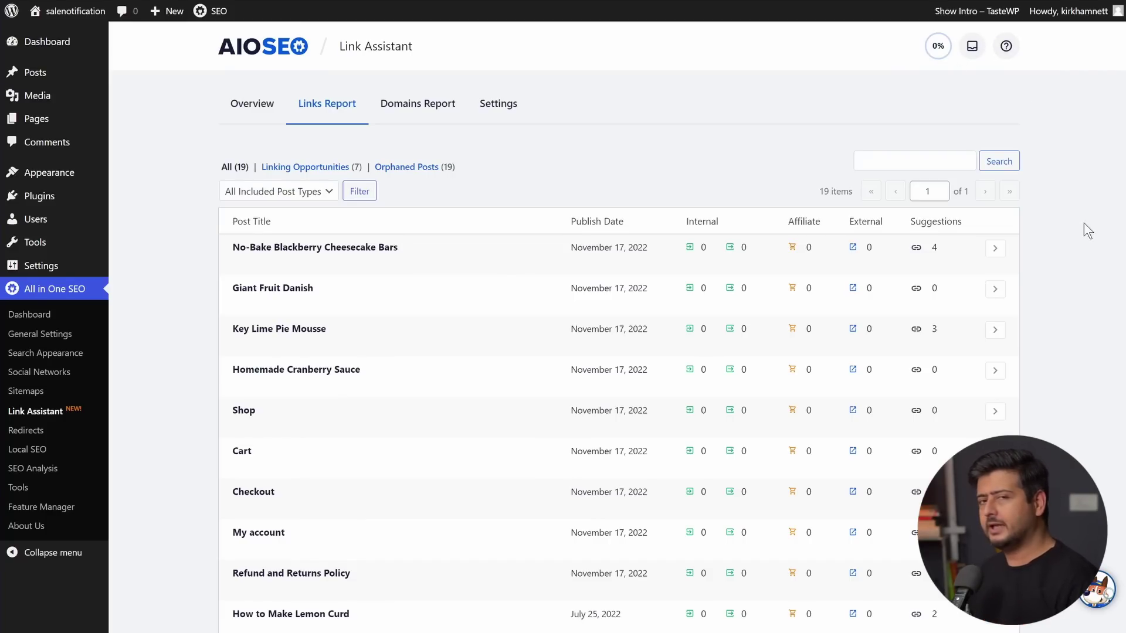
scroll(1069, 220, "down", 8)
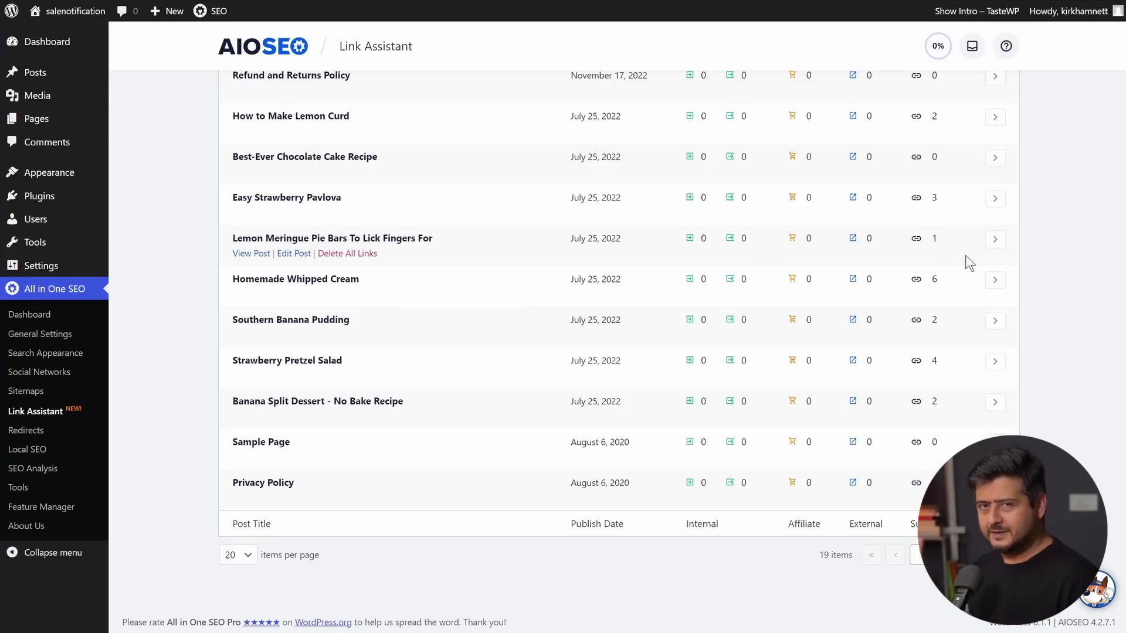
scroll(977, 255, "up", 8)
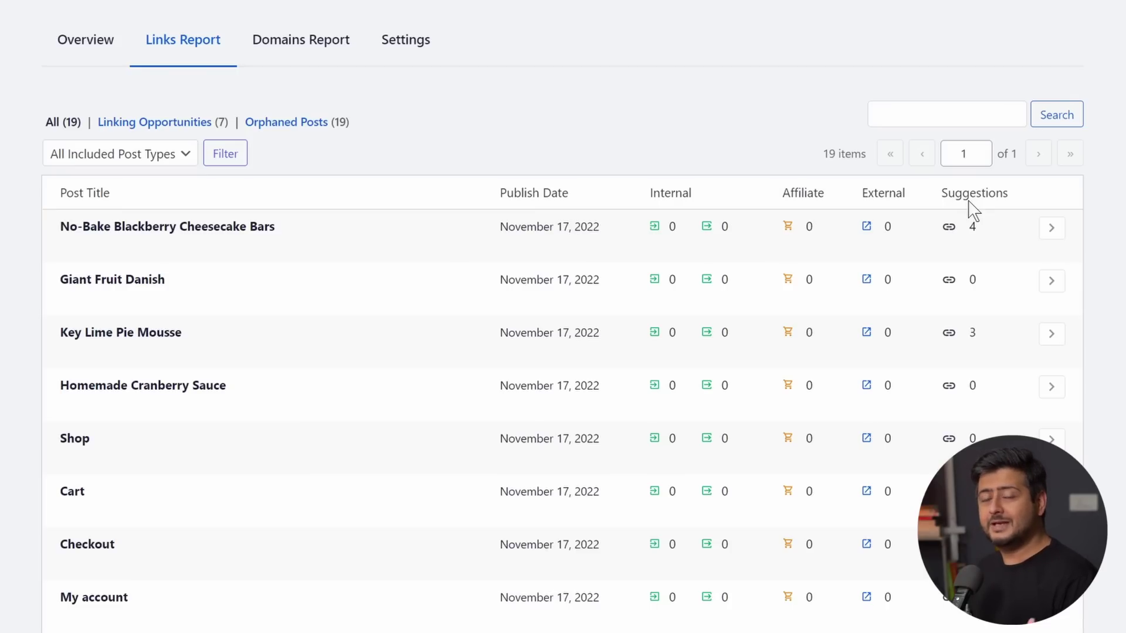
Expand the cheesecake bars row and show its 4 outbound suggestions to Homemade Whipped Cream
left_click(1059, 233)
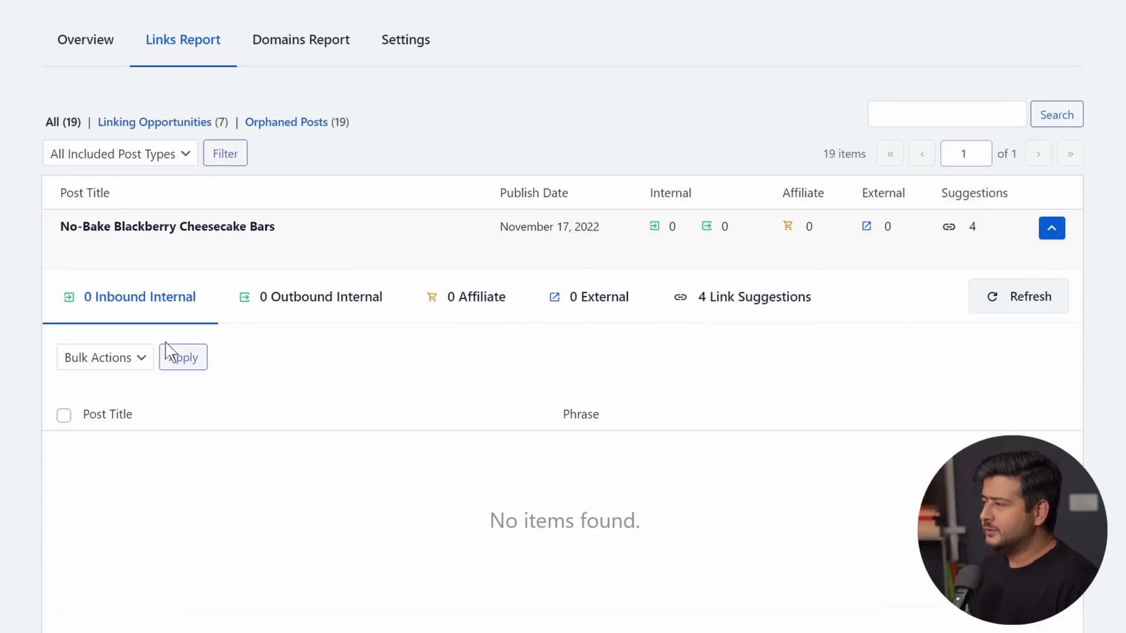
scroll(169, 264, "down", 5)
scroll(169, 239, "up", 5)
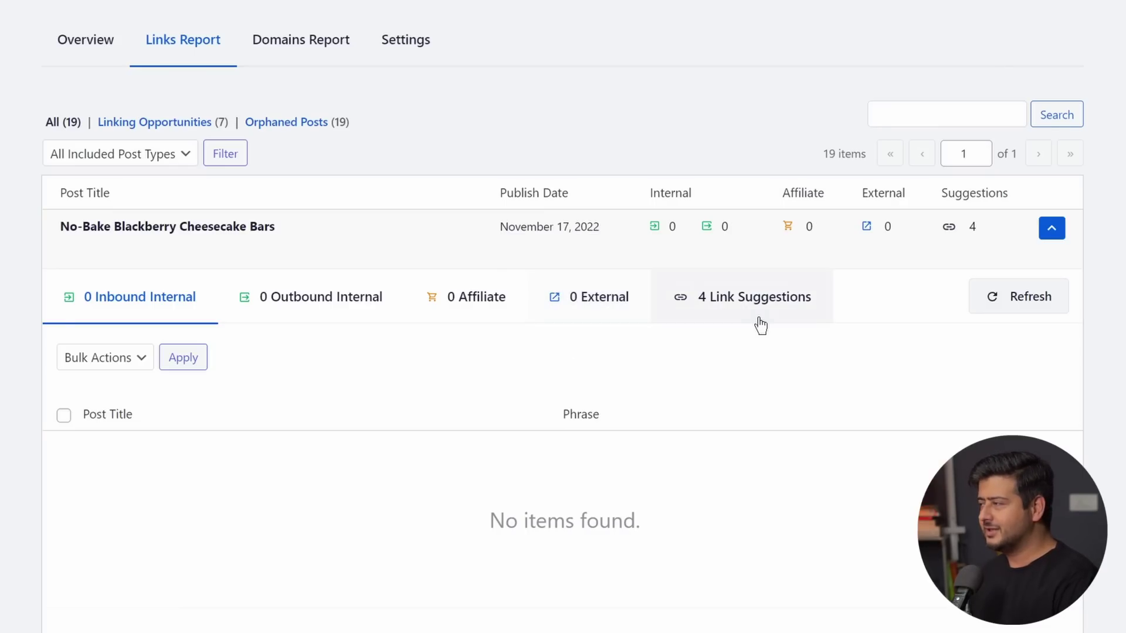
left_click(773, 304)
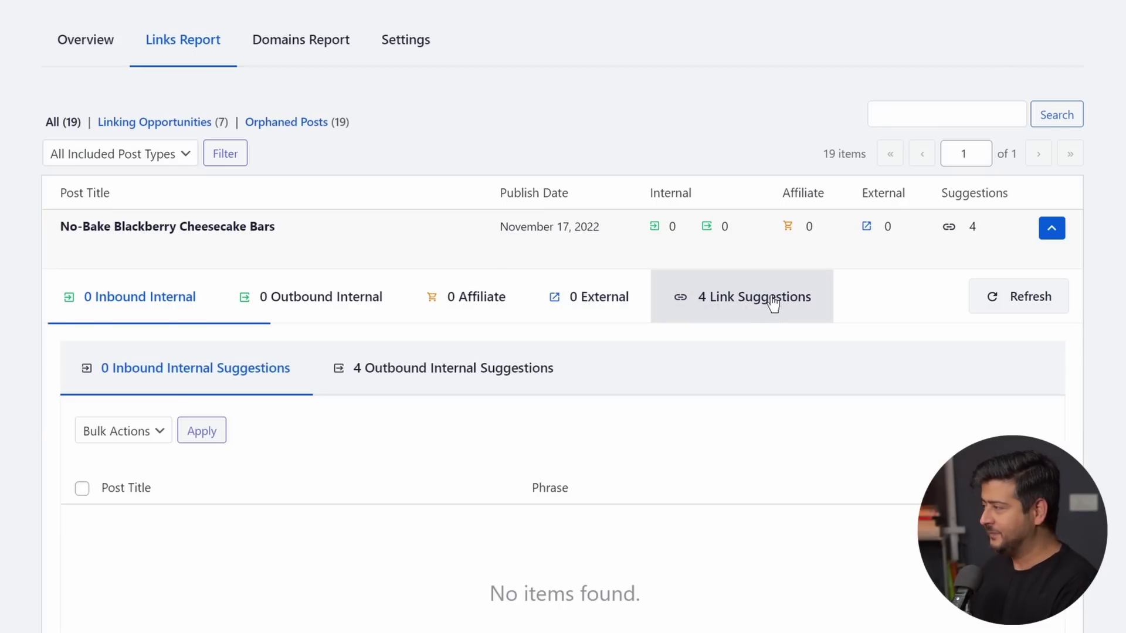
scroll(774, 306, "down", 3)
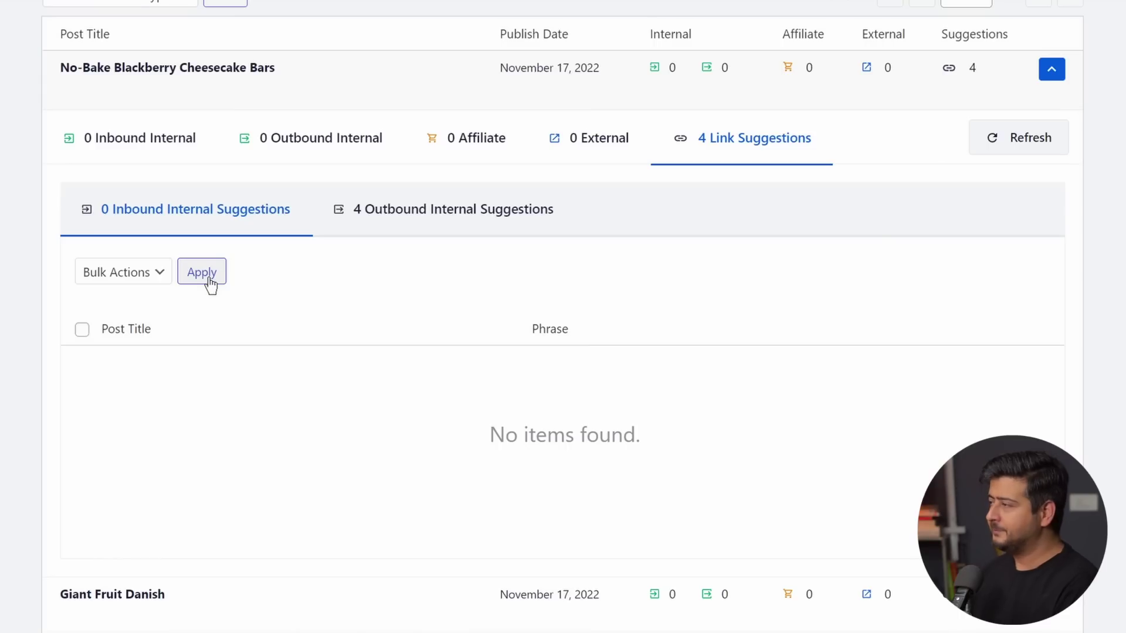
left_click(394, 212)
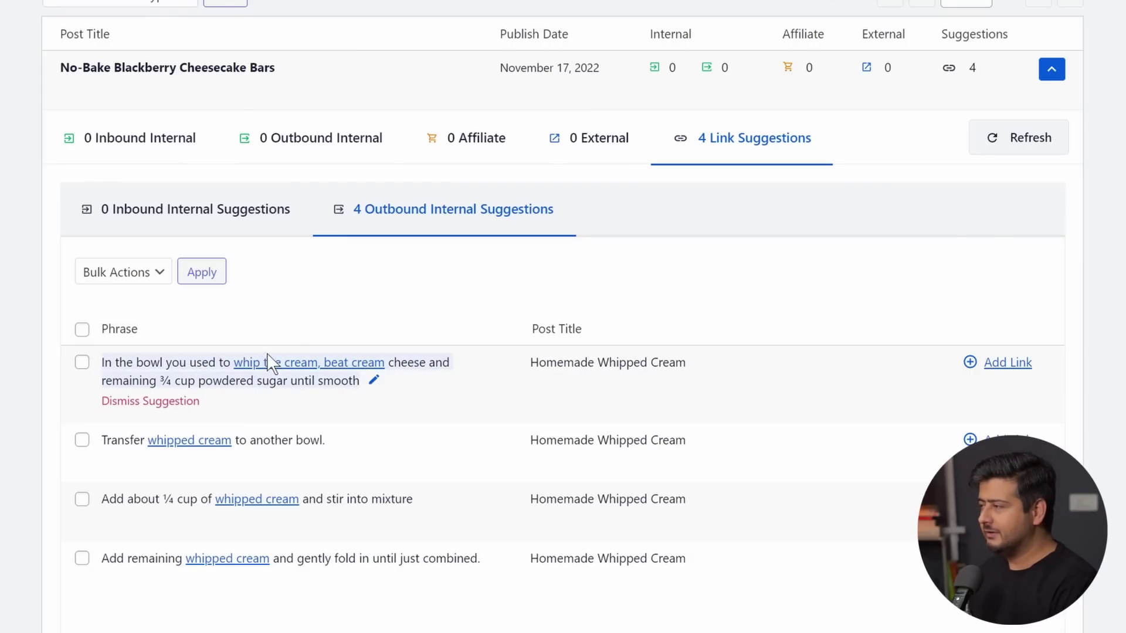
mouse_move(276, 367)
mouse_move(562, 356)
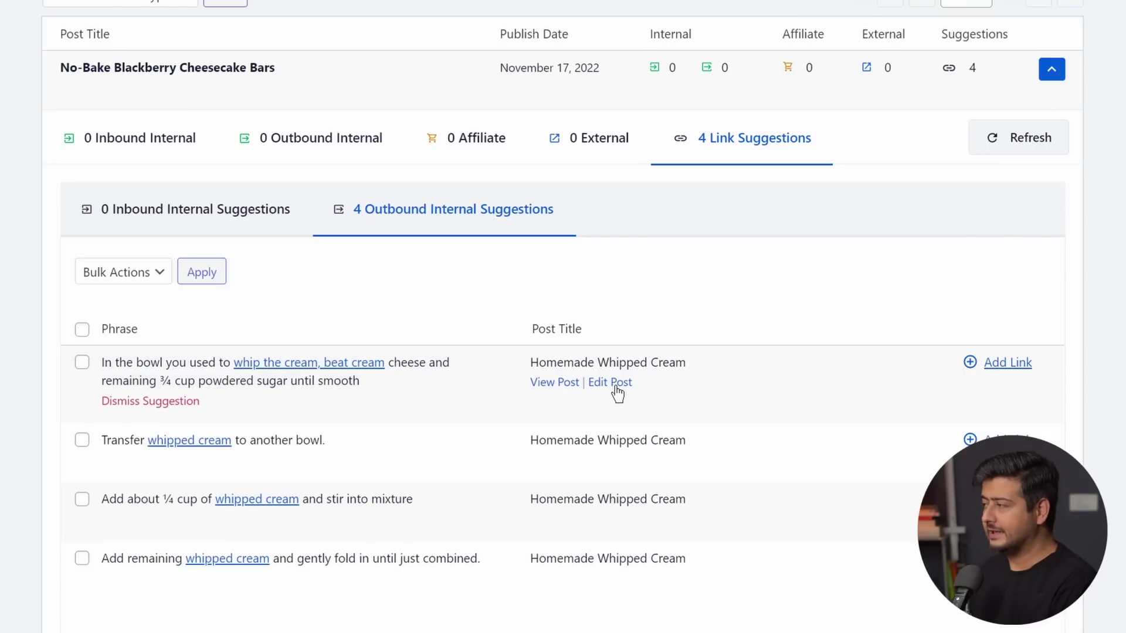
mouse_move(439, 360)
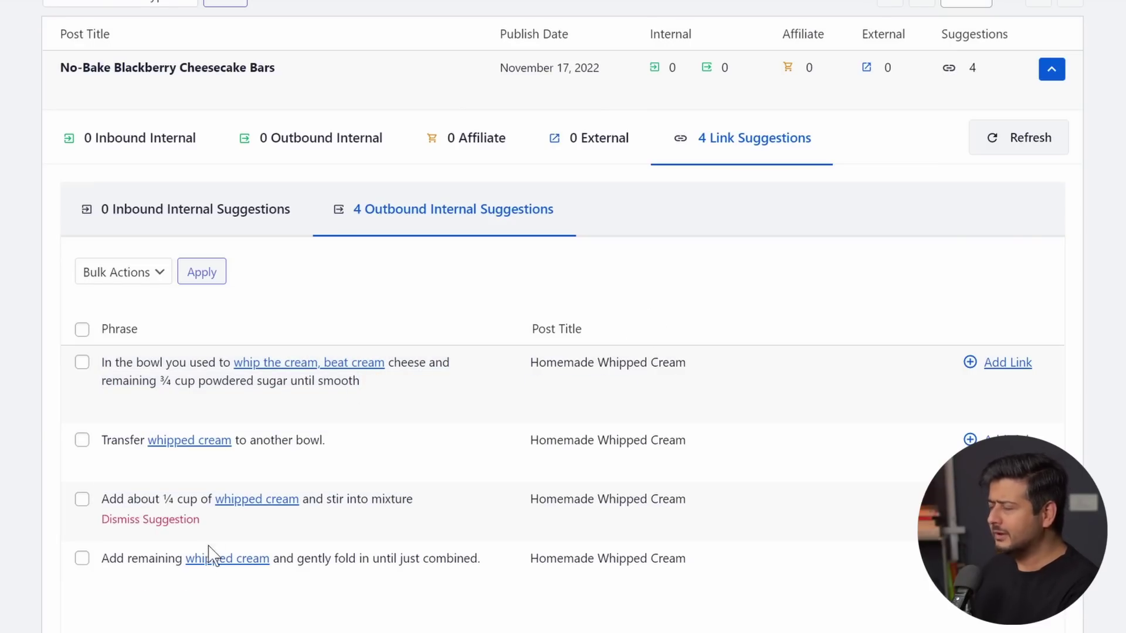
Add and confirm all four Homemade Whipped Cream link suggestions for the cheesecake bars
mouse_move(217, 555)
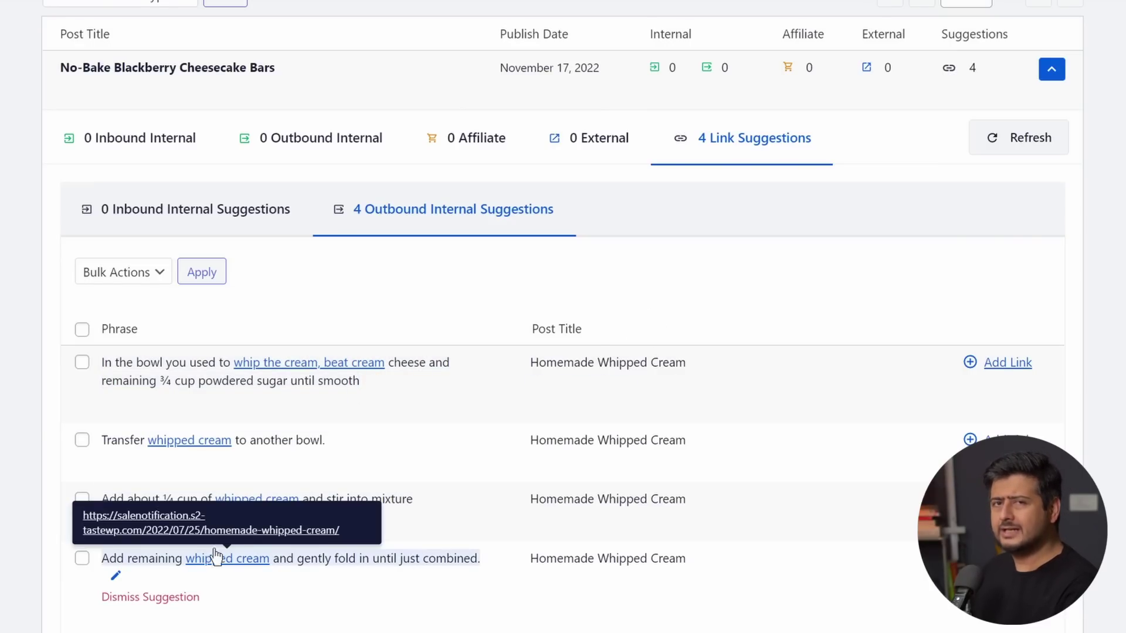
left_click(1005, 363)
left_click(543, 330)
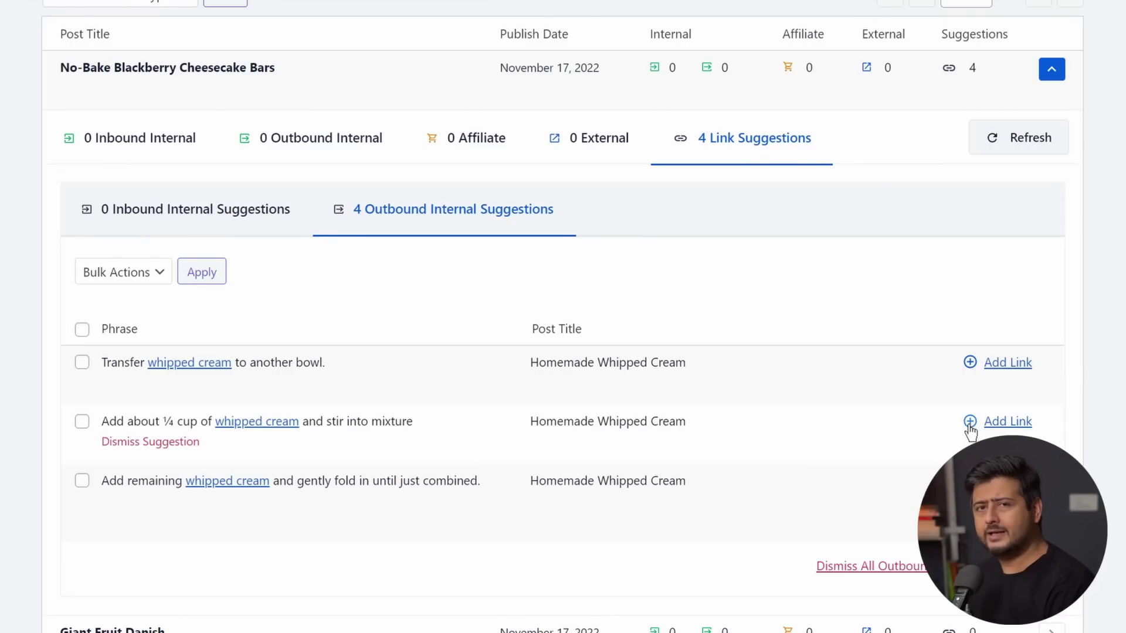
left_click(1008, 362)
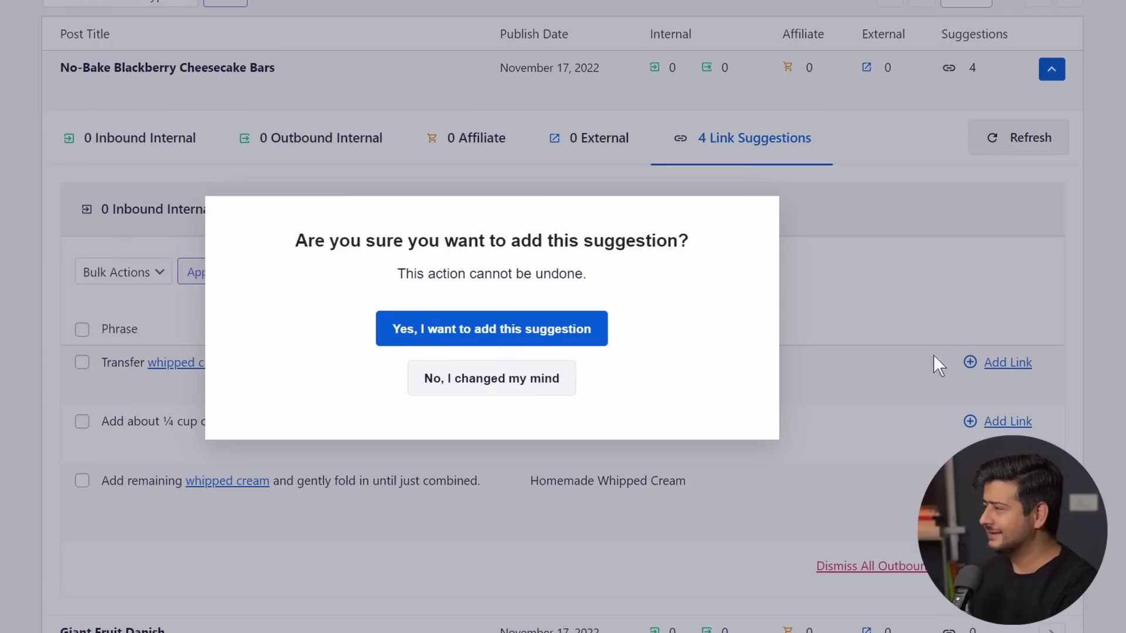
left_click(573, 329)
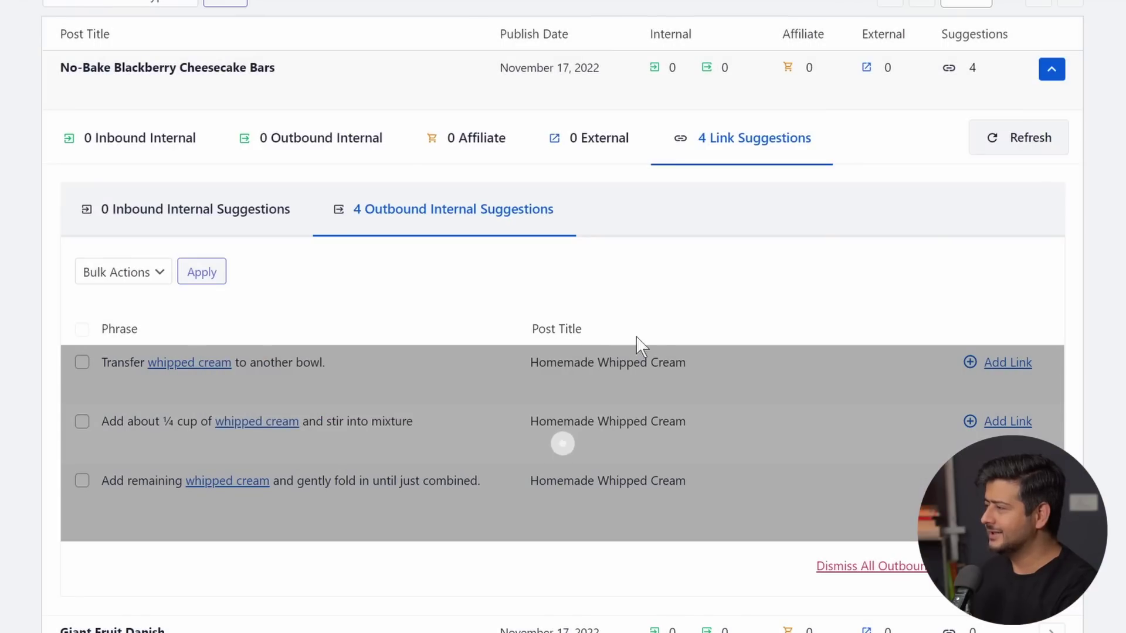
left_click(994, 369)
left_click(529, 335)
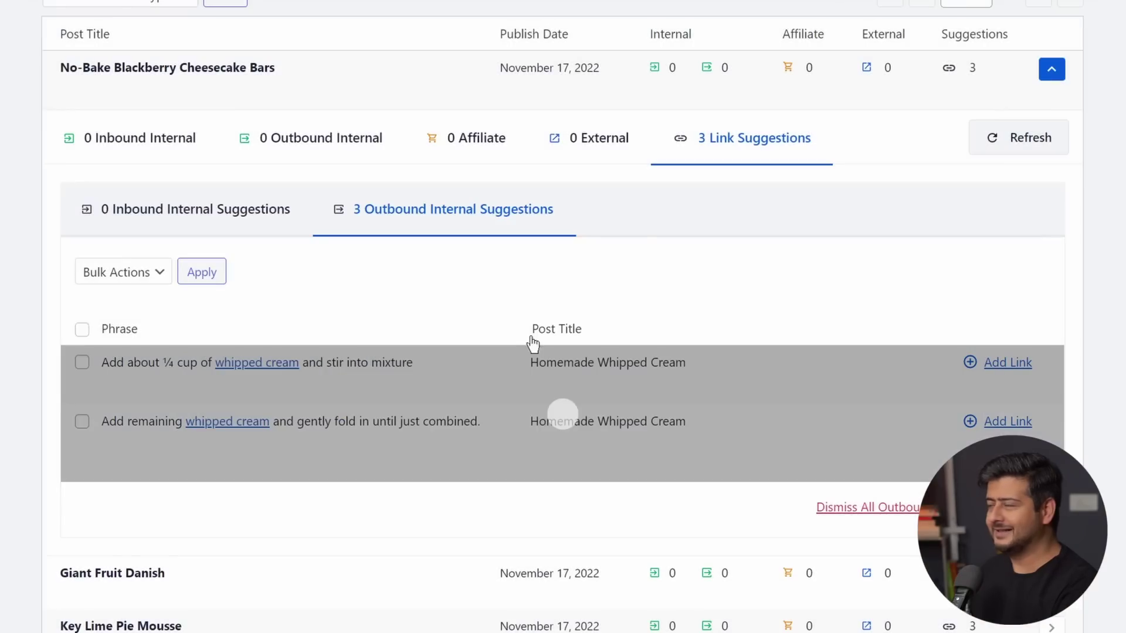
left_click(991, 362)
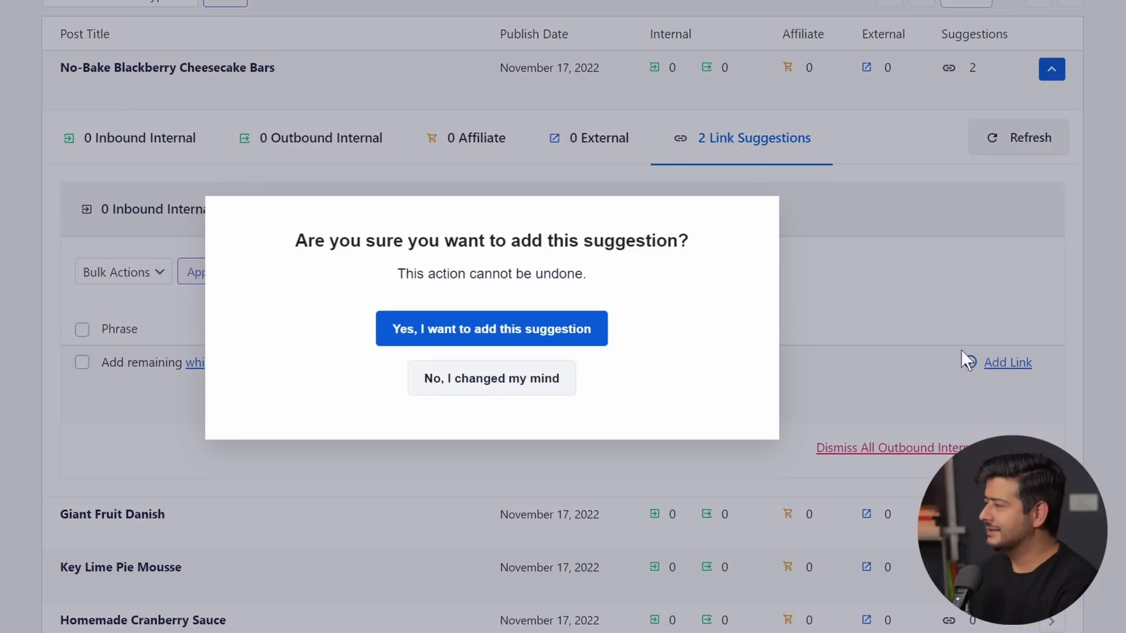
left_click(537, 330)
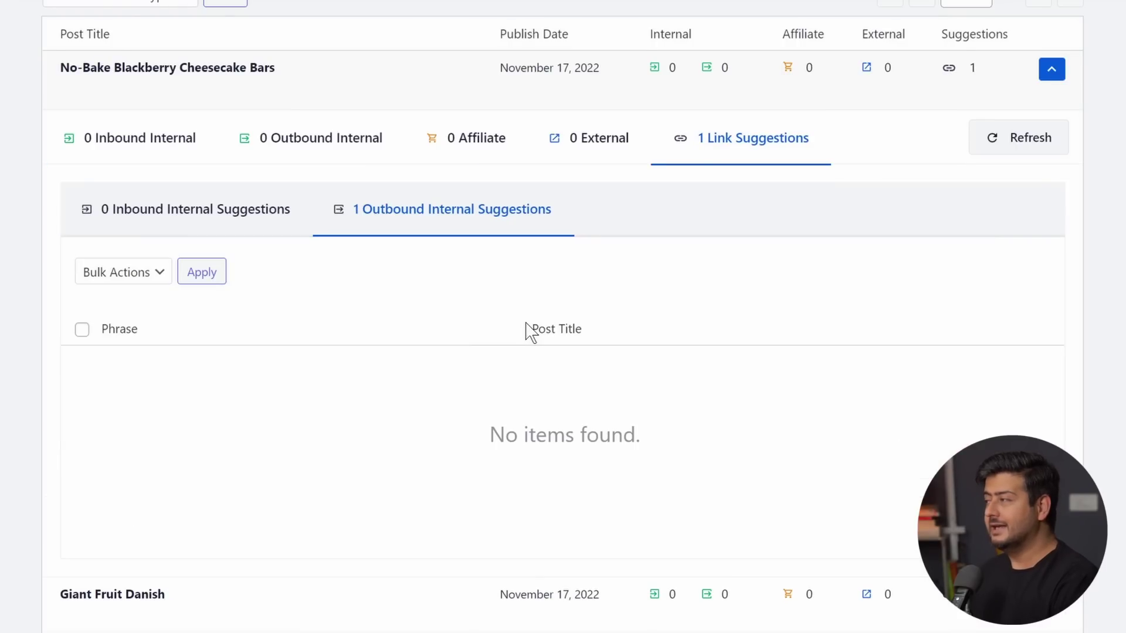
scroll(546, 336, "up", 3)
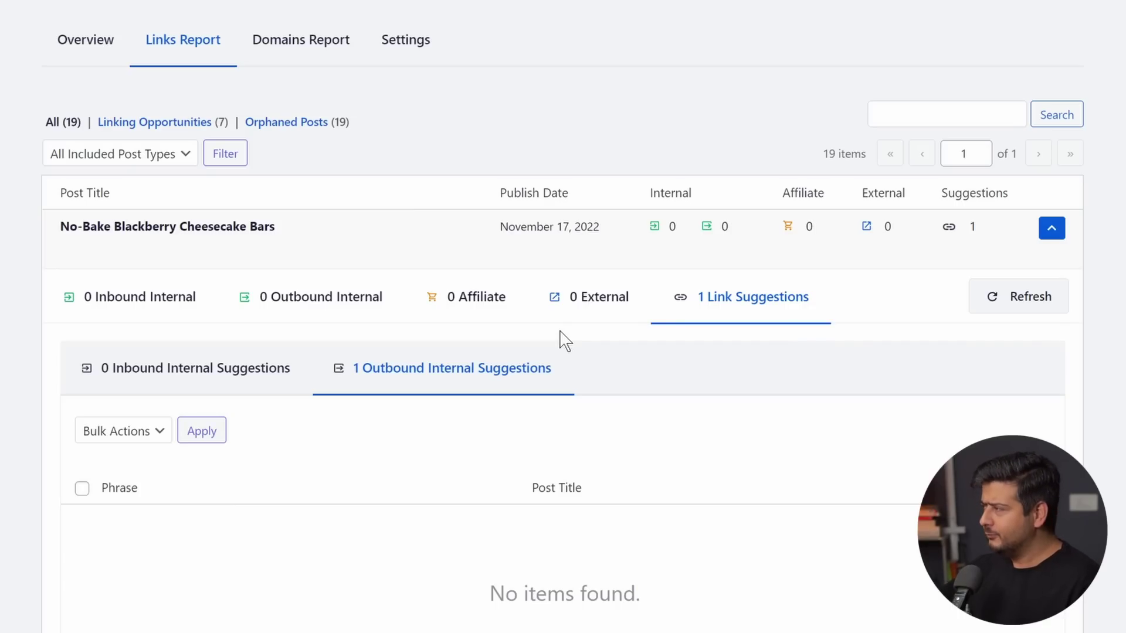
Collapse the cheesecake row and show Key Lime Pie Mousse's outbound internal suggestions
scroll(948, 346, "down", 3)
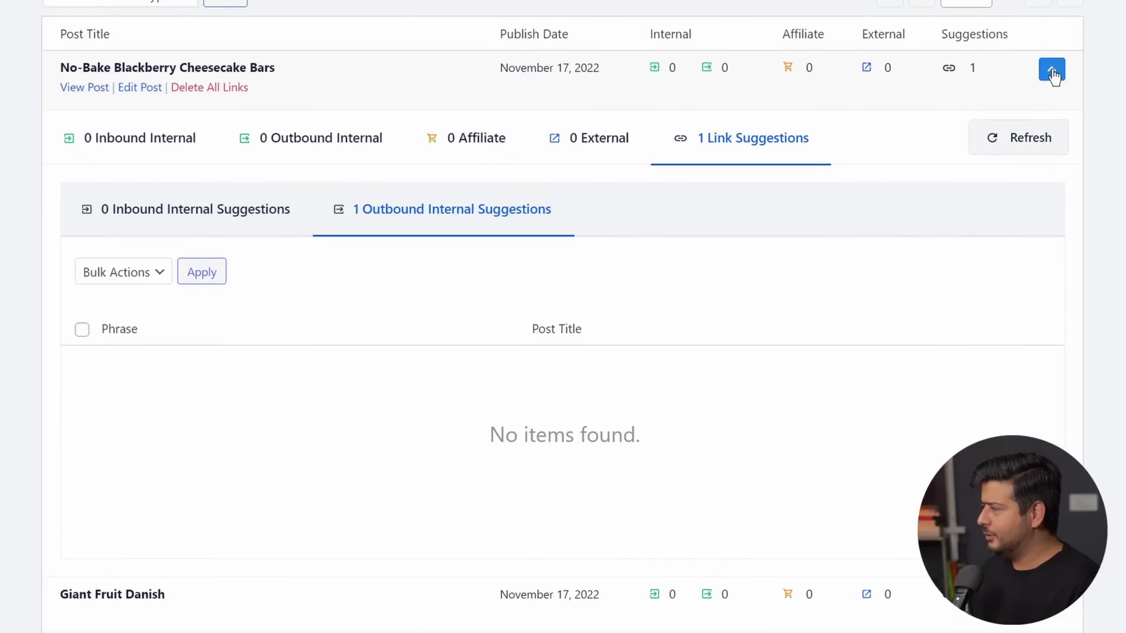
left_click(1052, 69)
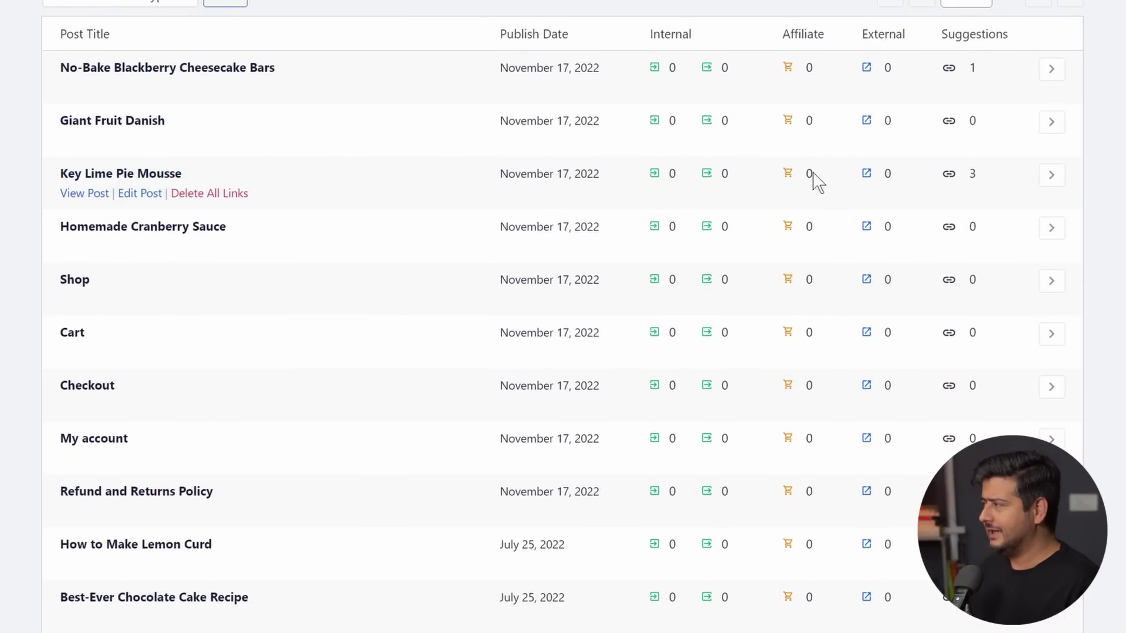
left_click(1051, 175)
left_click(766, 258)
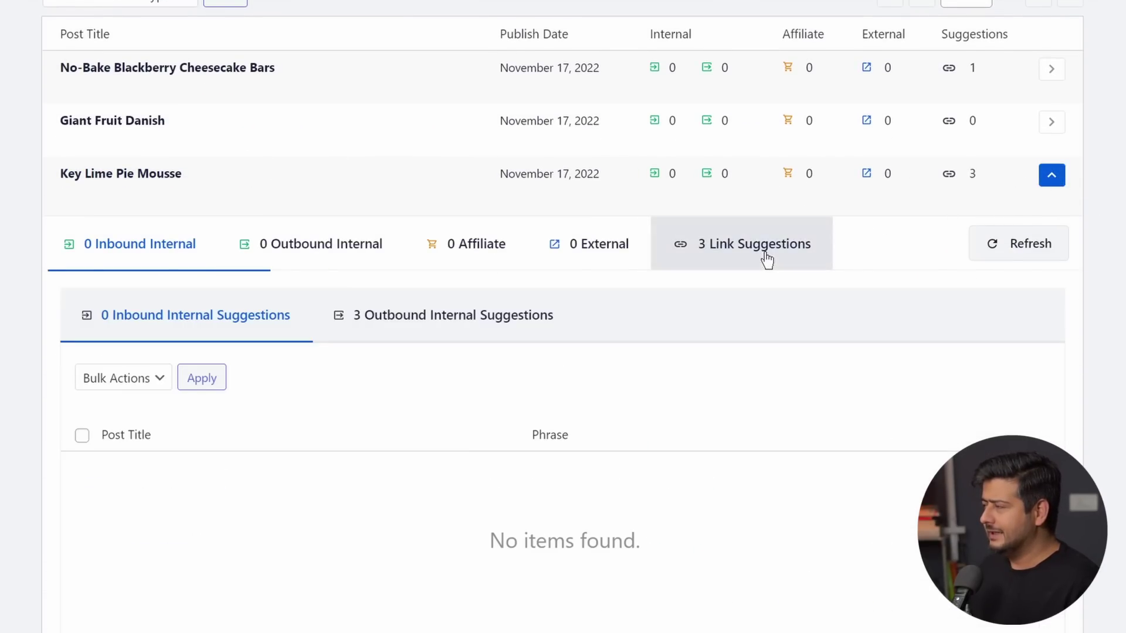
left_click(539, 318)
scroll(585, 312, "down", 3)
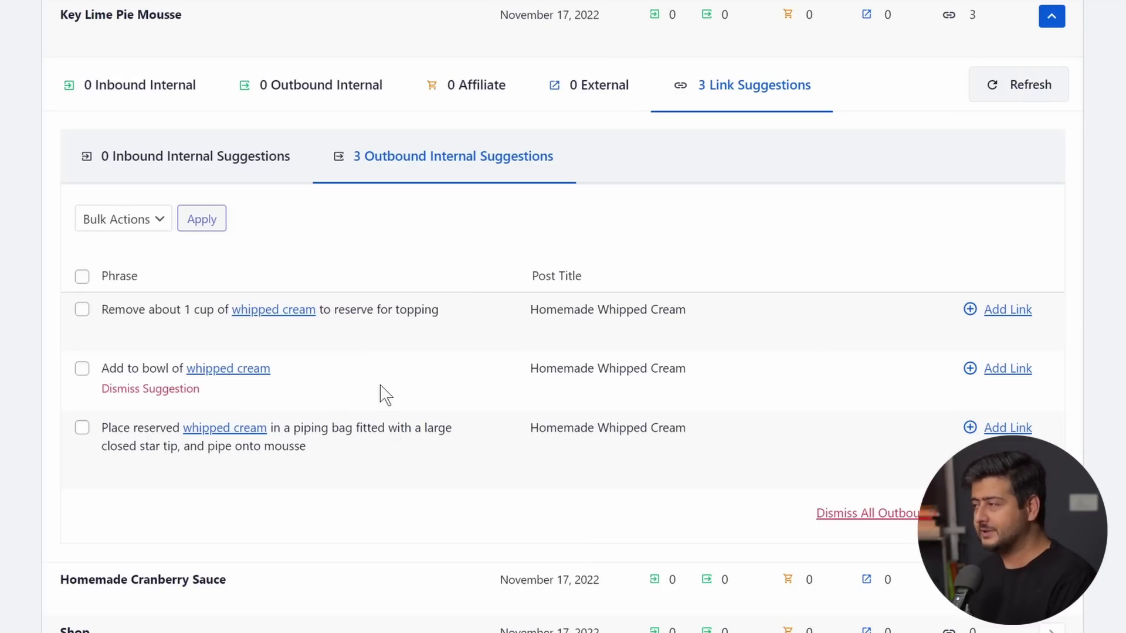
Add and confirm the three whipped-cream link suggestions for Key Lime Pie Mousse
left_click(1026, 317)
left_click(571, 324)
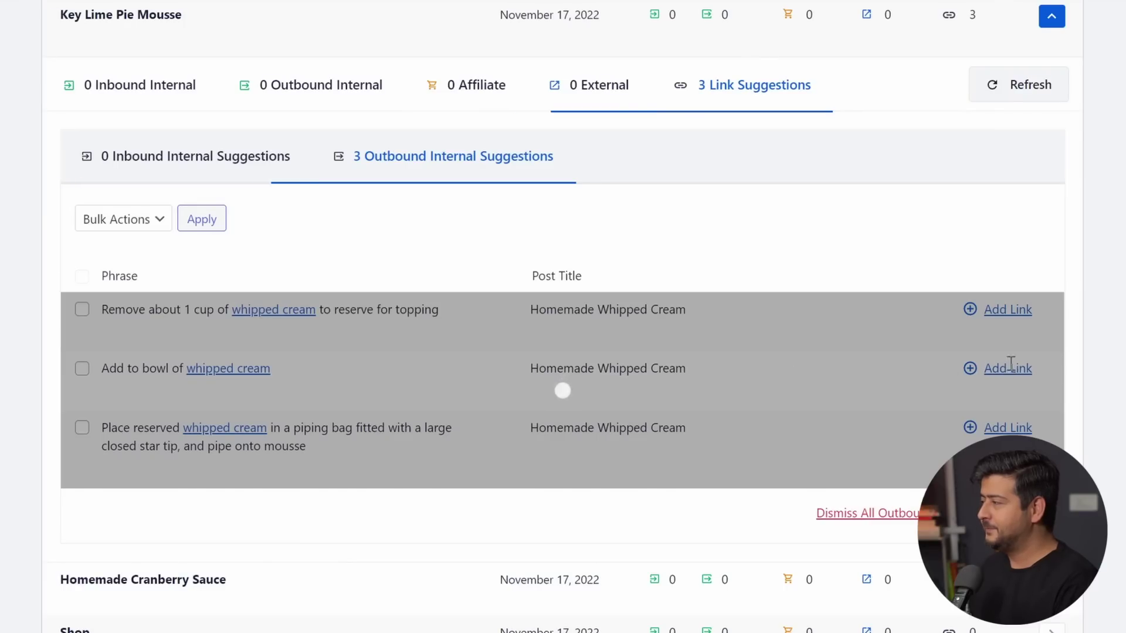
left_click(1005, 314)
left_click(516, 326)
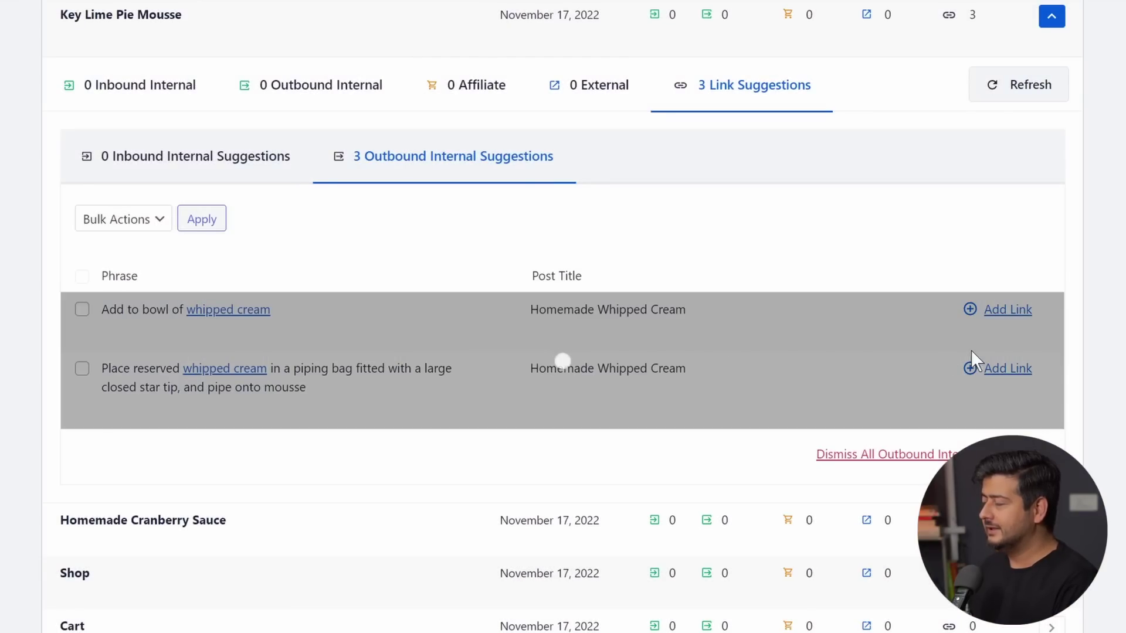
left_click(1004, 312)
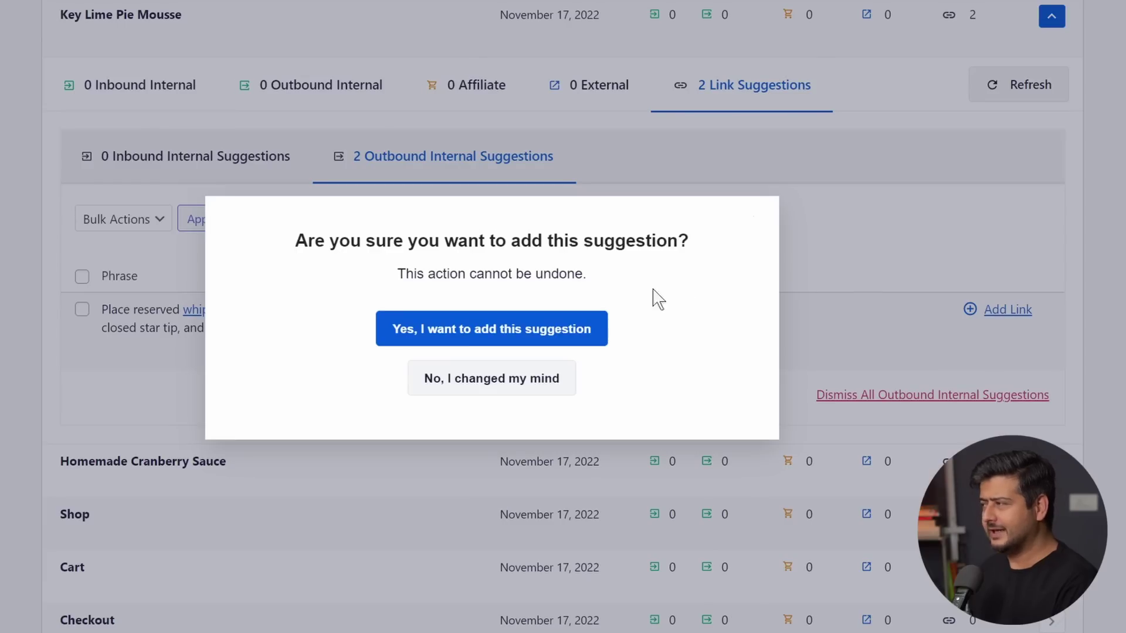
left_click(545, 332)
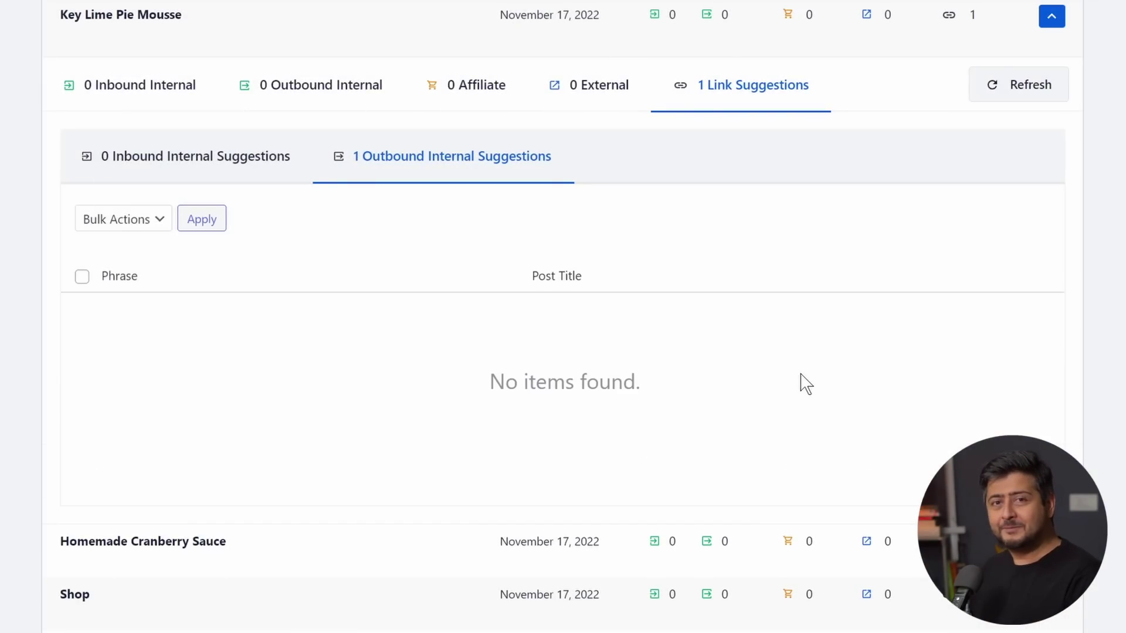
Switch Link Assistant to the Domains Report, showing 0 items found
scroll(889, 392, "up", 5)
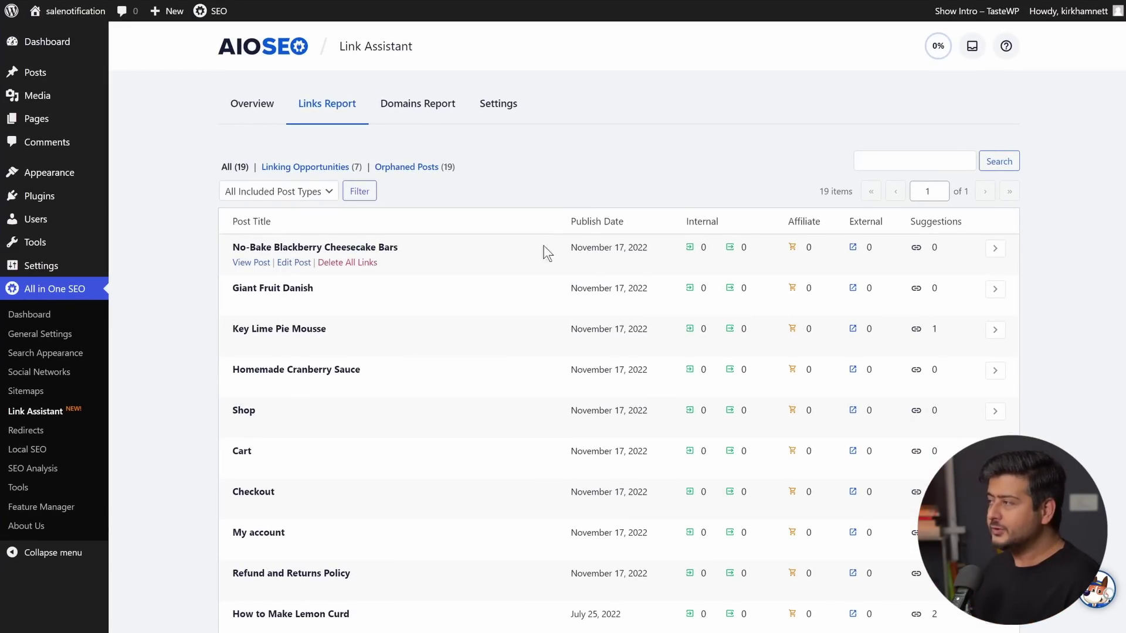
left_click(414, 106)
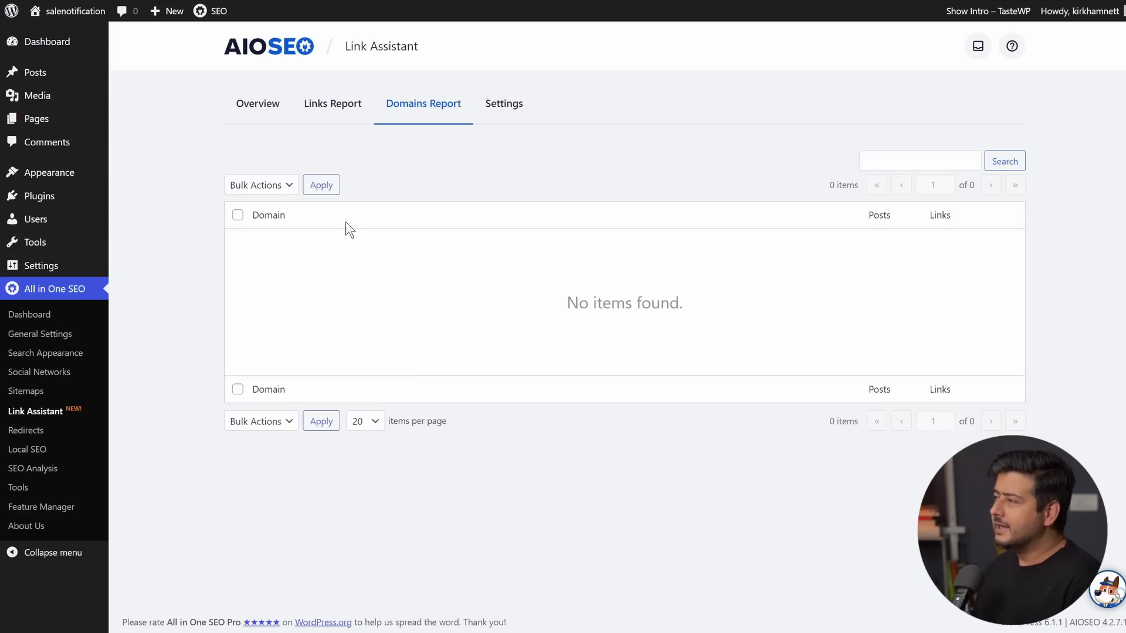
Return to the Links Report list of 19 posts, where Key Lime Pie Mousse now shows 0 suggestions
left_click(355, 116)
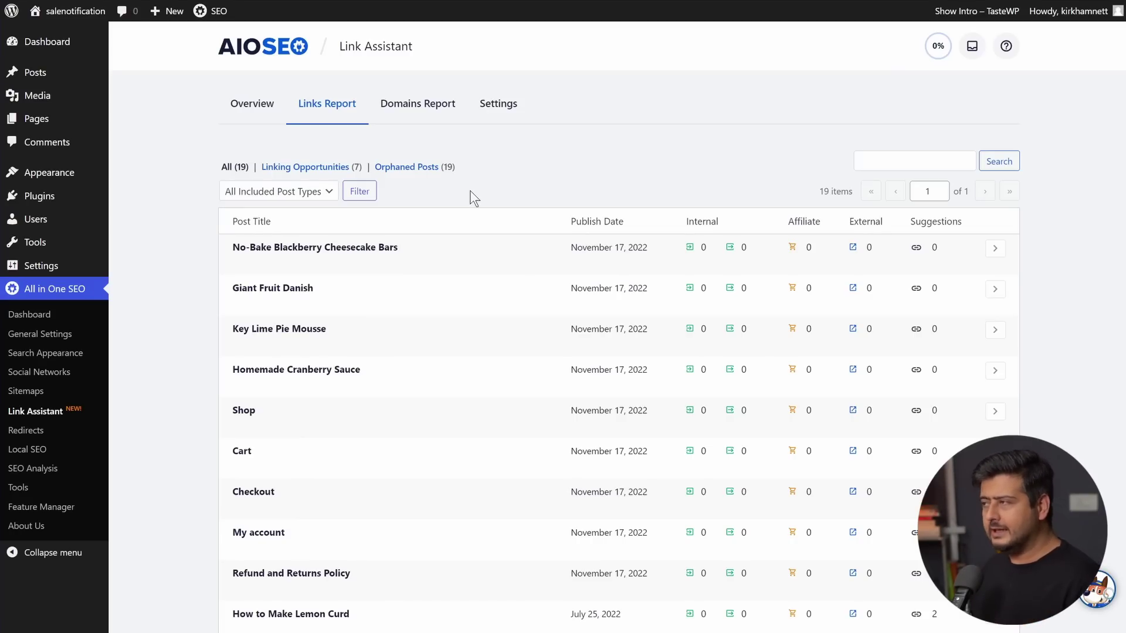
scroll(581, 233, "down", 5)
scroll(553, 234, "up", 5)
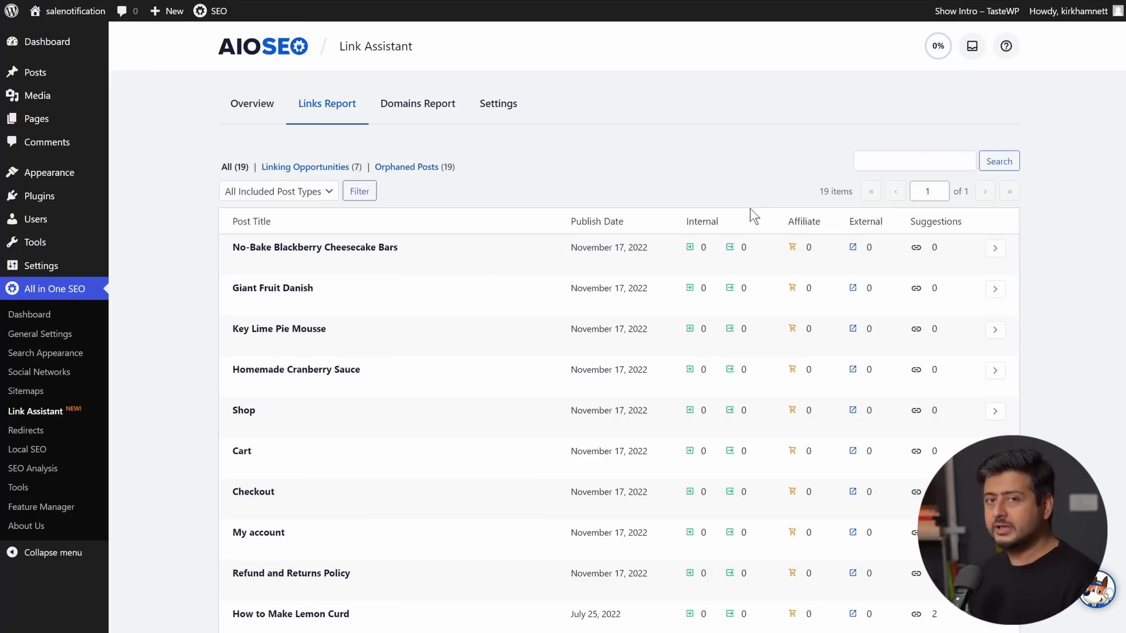
left_click(995, 250)
left_click(973, 306)
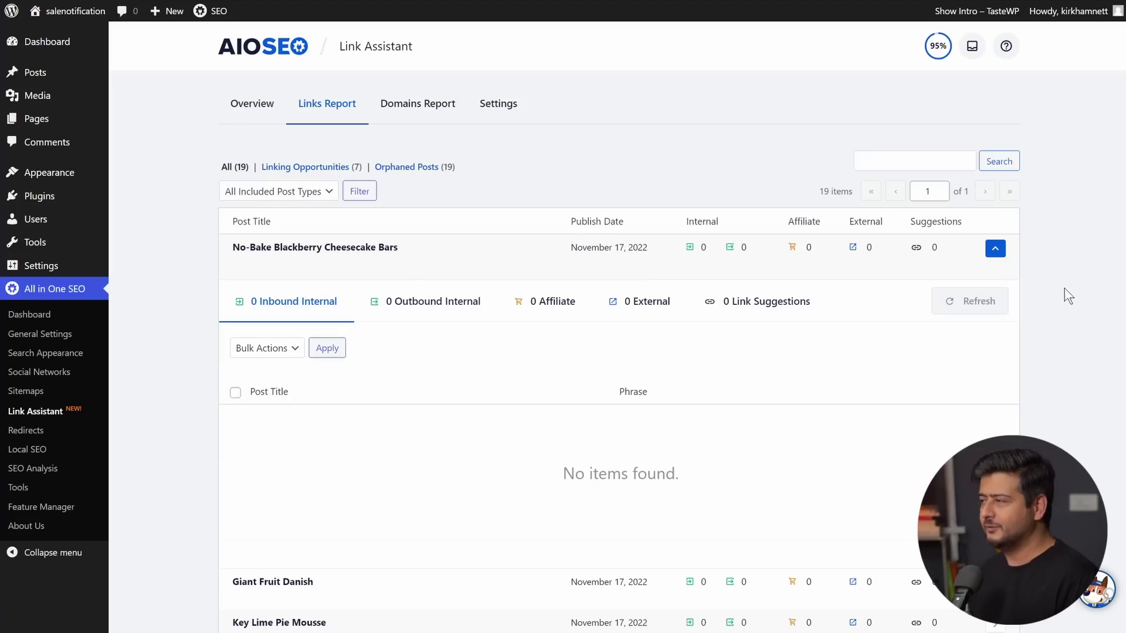
left_click(995, 247)
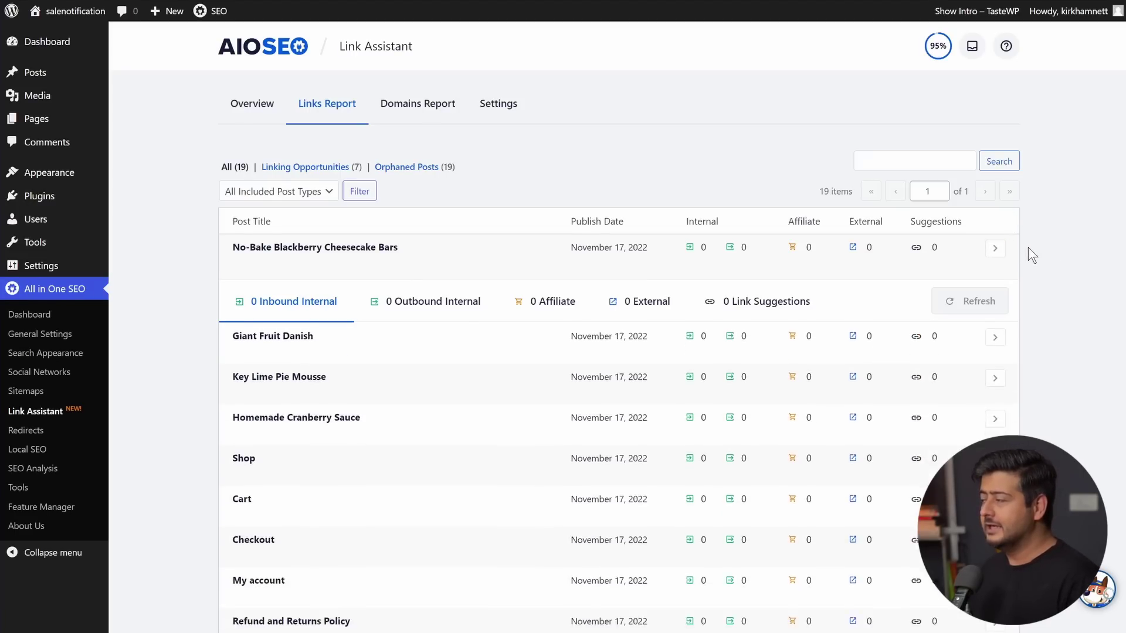